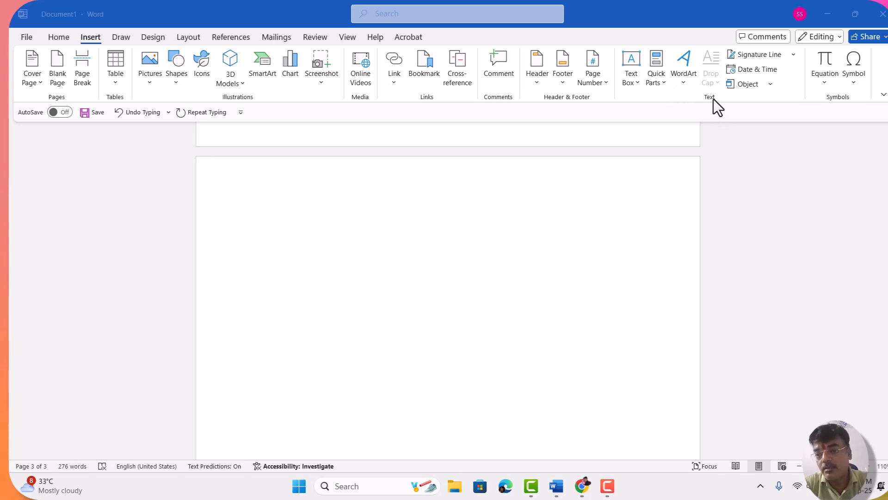
{"action": "left_click", "coordinate": [663, 81]}
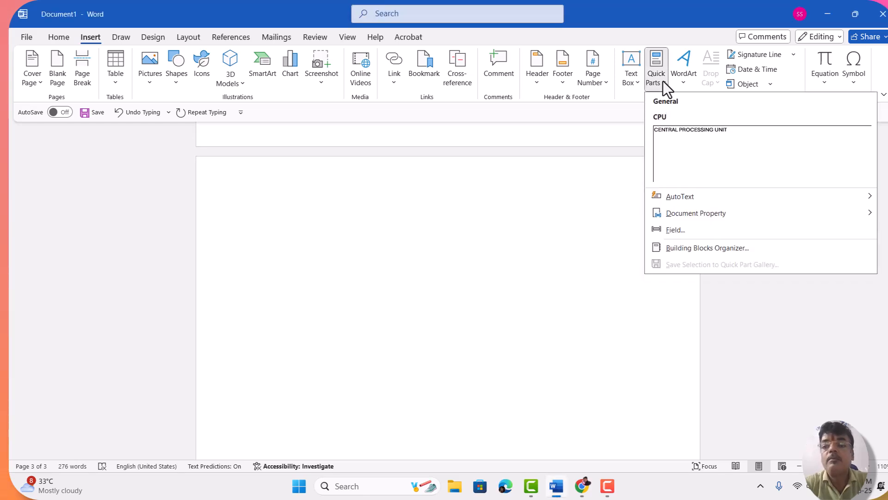
{"action": "mouse_move", "coordinate": [694, 219]}
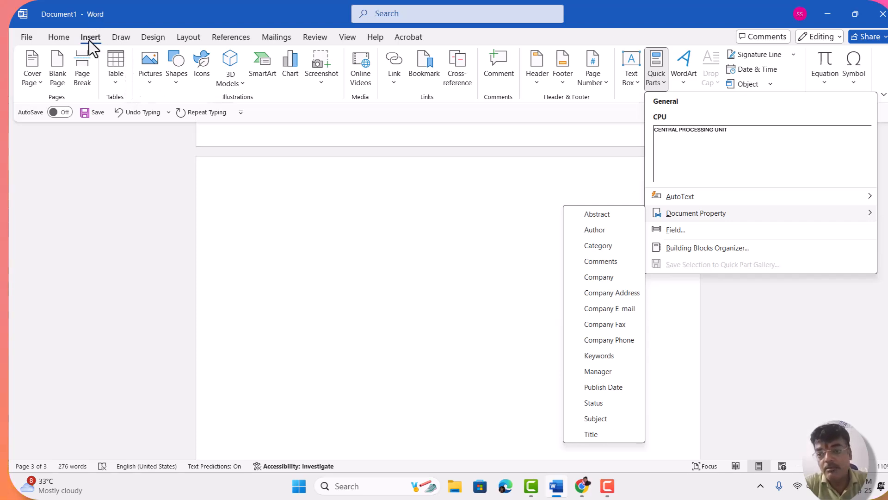
{"action": "left_click", "coordinate": [619, 94]}
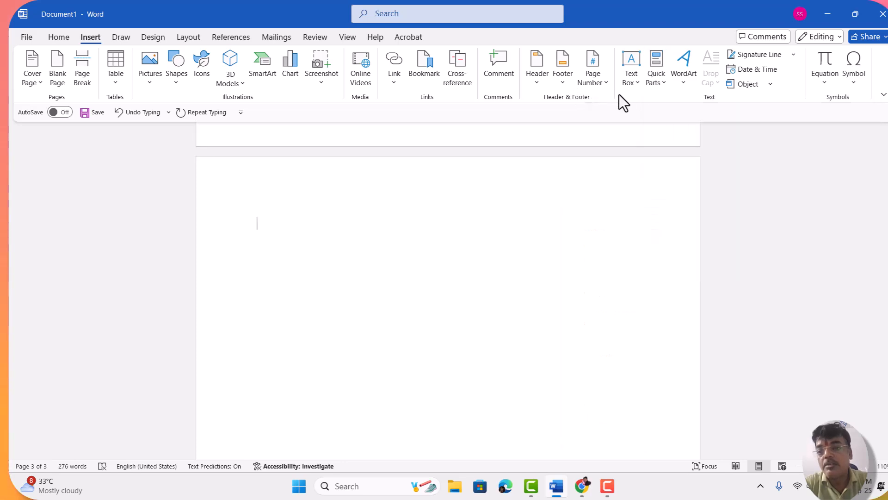
{"action": "left_click", "coordinate": [660, 83]}
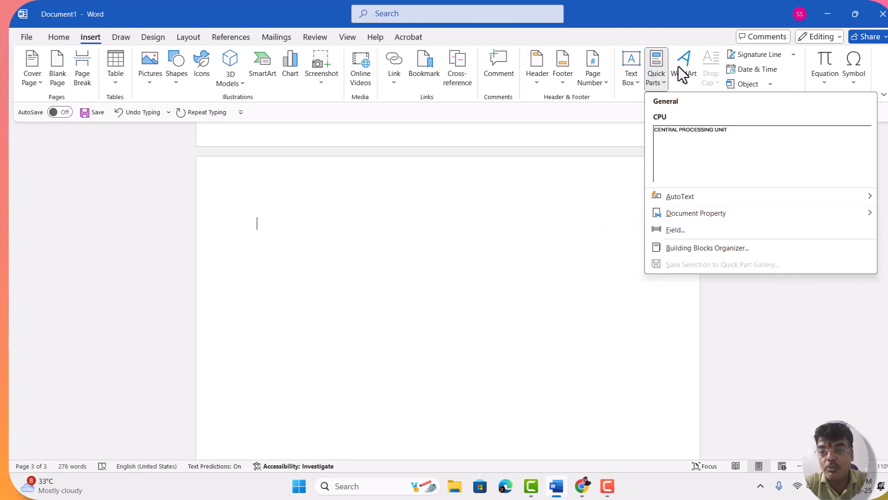
{"action": "mouse_move", "coordinate": [676, 214]}
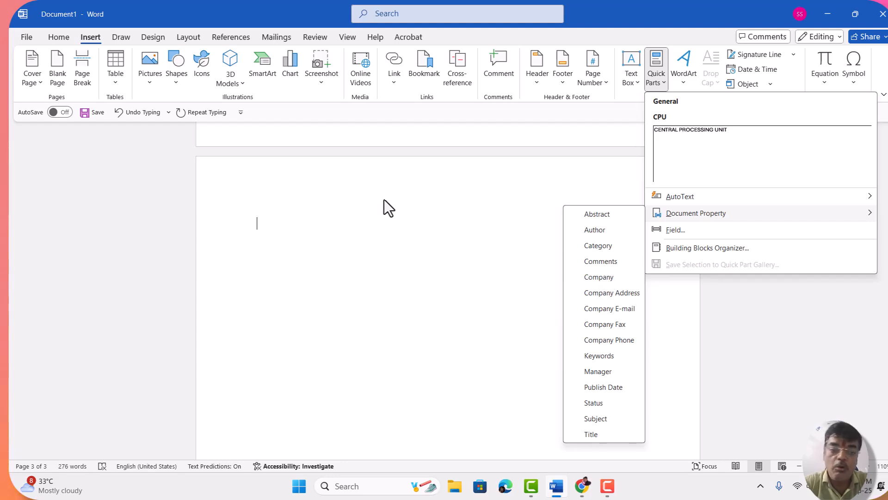
{"action": "left_click", "coordinate": [330, 201]}
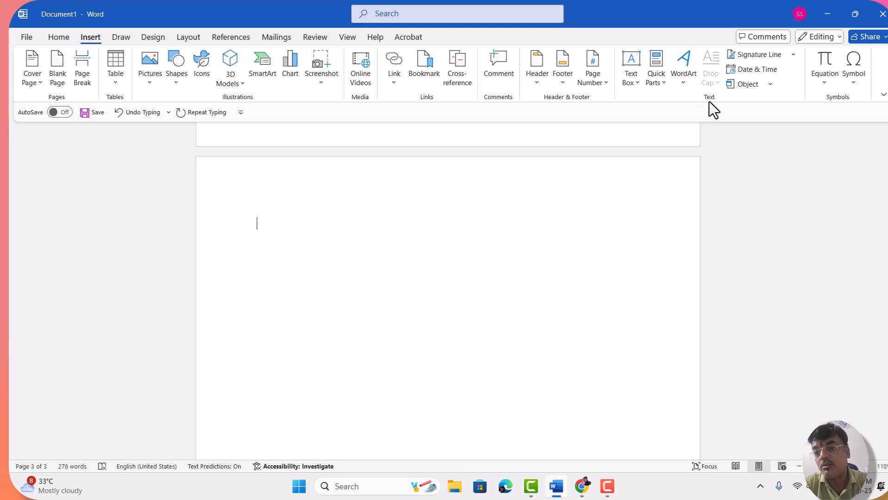
Step: Insert the Author document property at the start of the blank third page and continue on the line below
{"action": "left_click", "coordinate": [661, 85]}
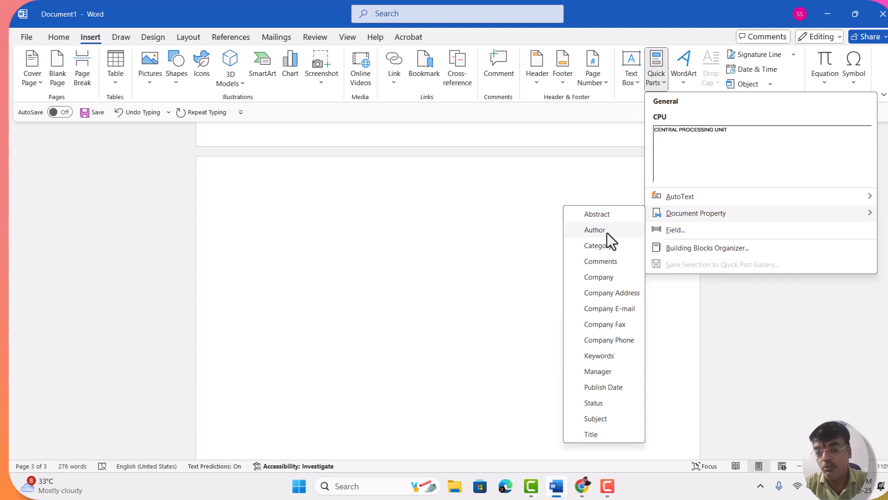
{"action": "left_click", "coordinate": [595, 230]}
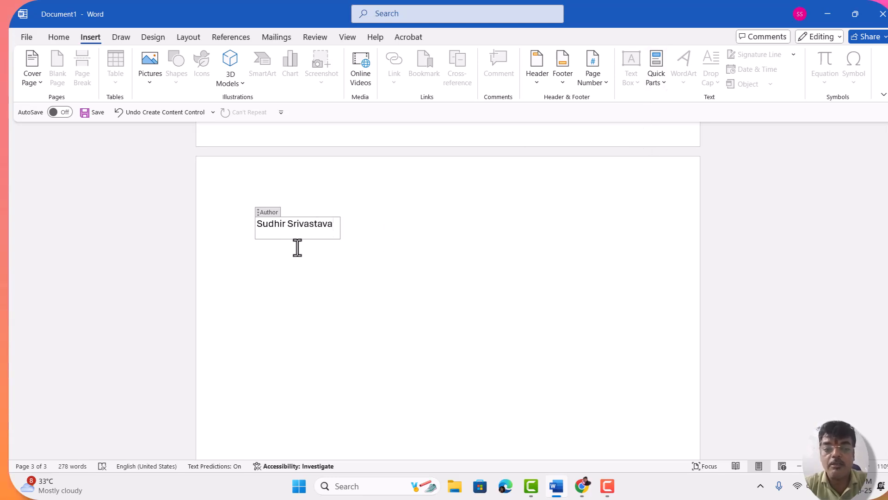
{"action": "left_click", "coordinate": [661, 79]}
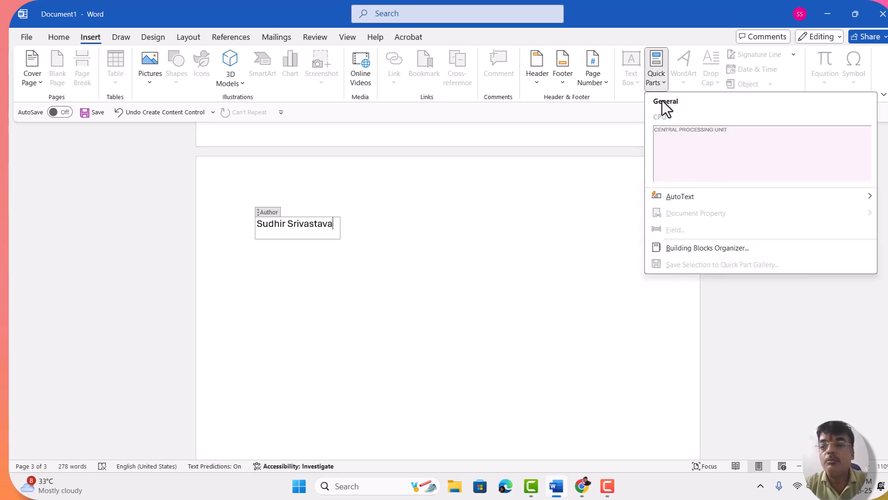
{"action": "left_click", "coordinate": [393, 245]}
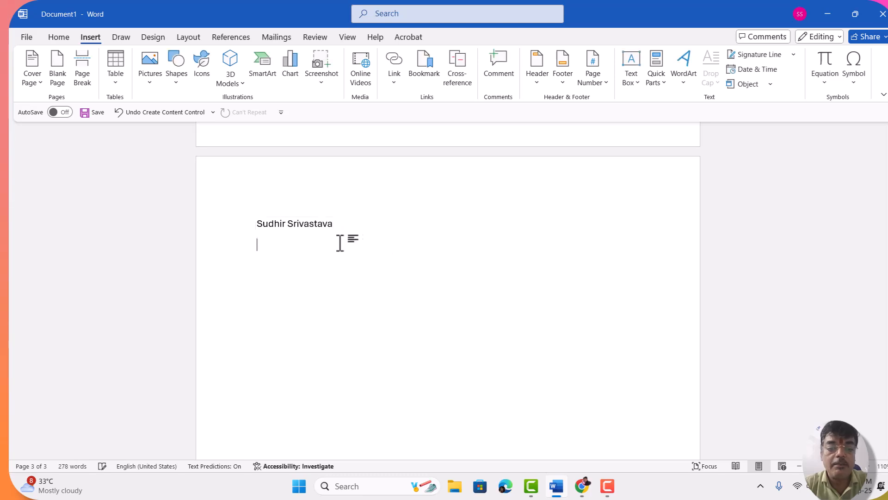
Step: Insert the Category document property below the author line and replace its text with MBA
{"action": "left_click", "coordinate": [659, 79]}
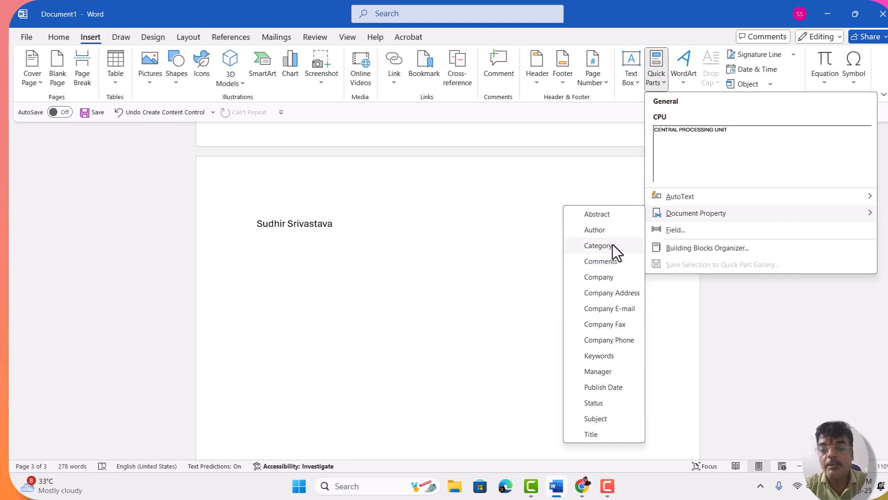
{"action": "left_click", "coordinate": [612, 244]}
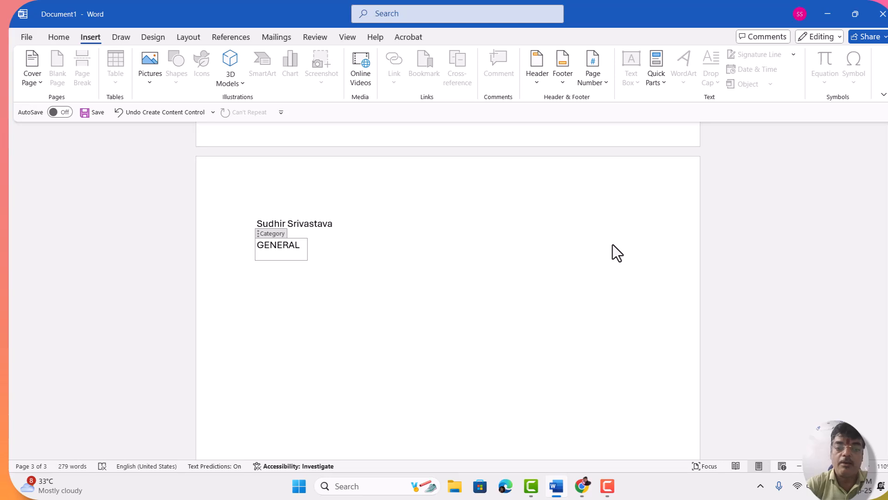
{"action": "key", "text": "BackSpace"}
{"action": "key", "text": "BackSpace"}
{"action": "key", "text": "BackSpace"}
{"action": "key", "text": "BackSpace"}
{"action": "key", "text": "BackSpace"}
{"action": "key", "text": "BackSpace"}
{"action": "key", "text": "BackSpace"}
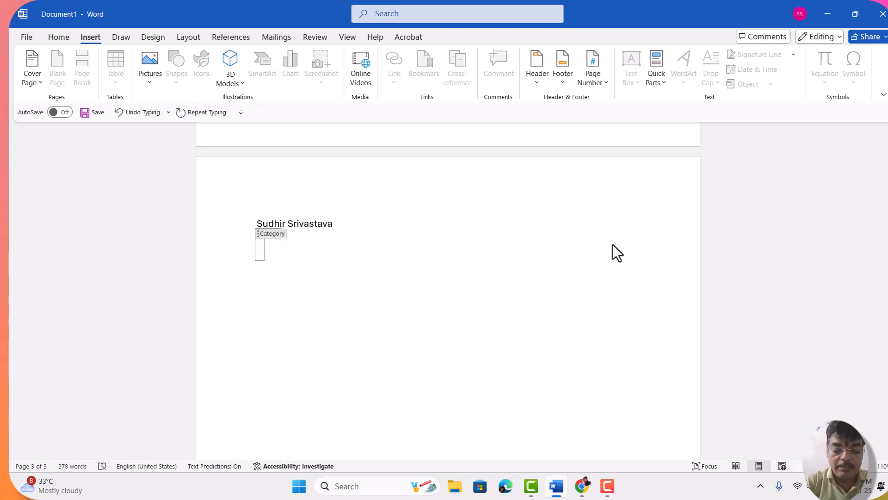
{"action": "type", "text": "MBA"}
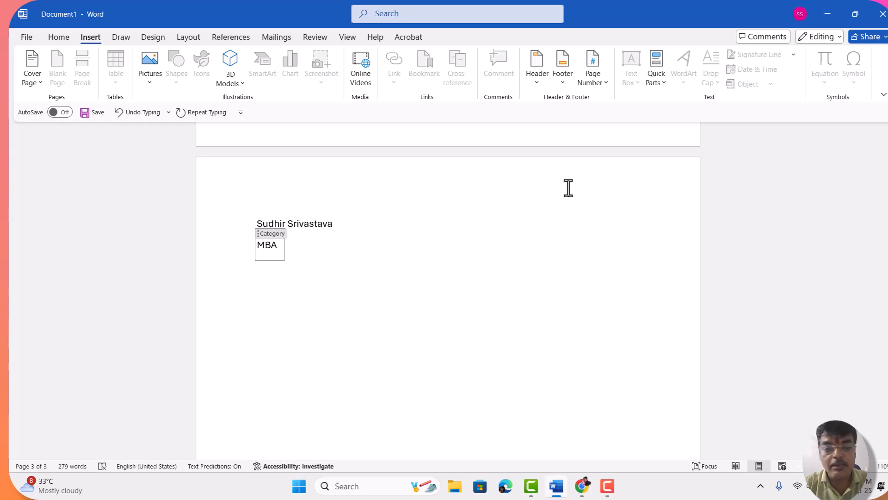
{"action": "left_click", "coordinate": [257, 279]}
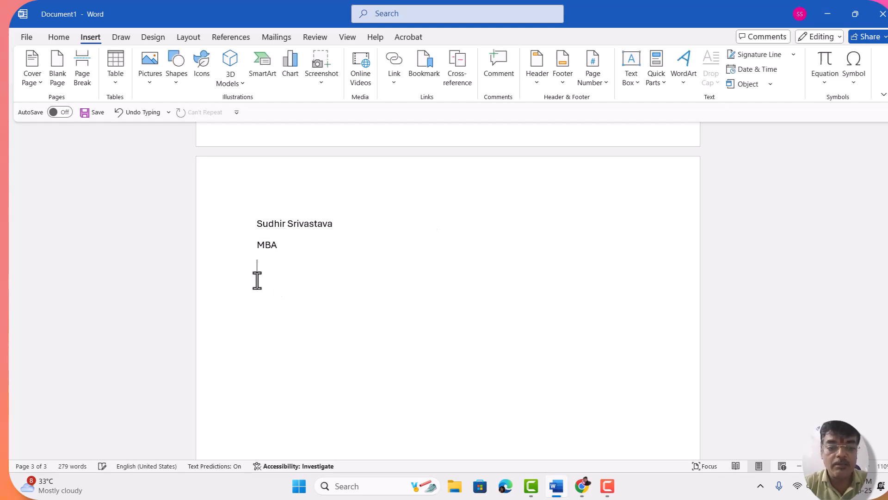
Step: Insert the Company document property below the category line and set its text to SMART ZONE EVENT HUNT
{"action": "left_click", "coordinate": [661, 76]}
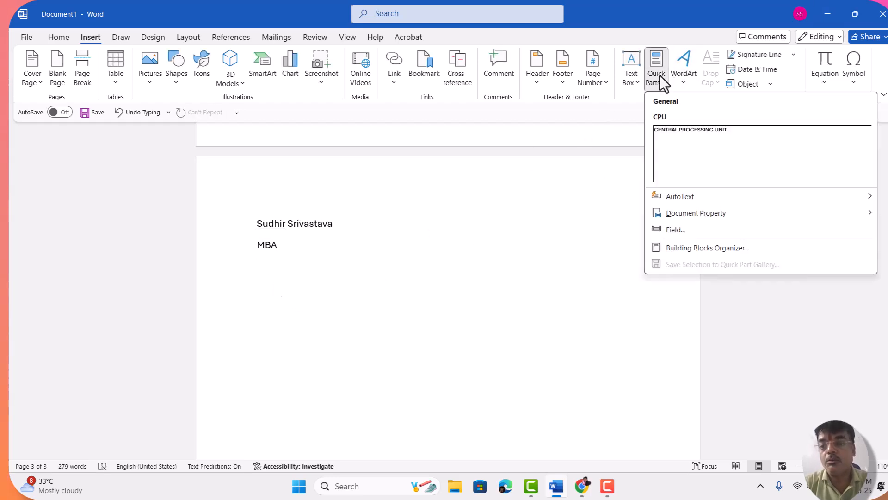
{"action": "mouse_move", "coordinate": [691, 217]}
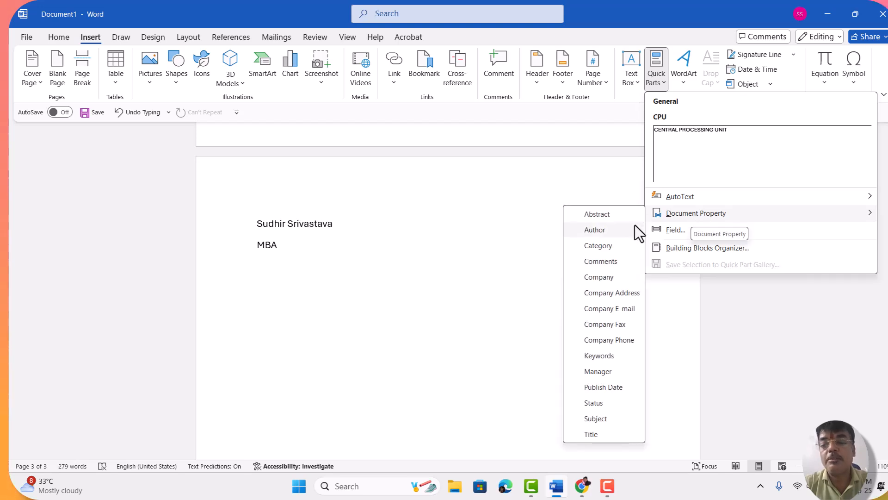
{"action": "left_click", "coordinate": [621, 282]}
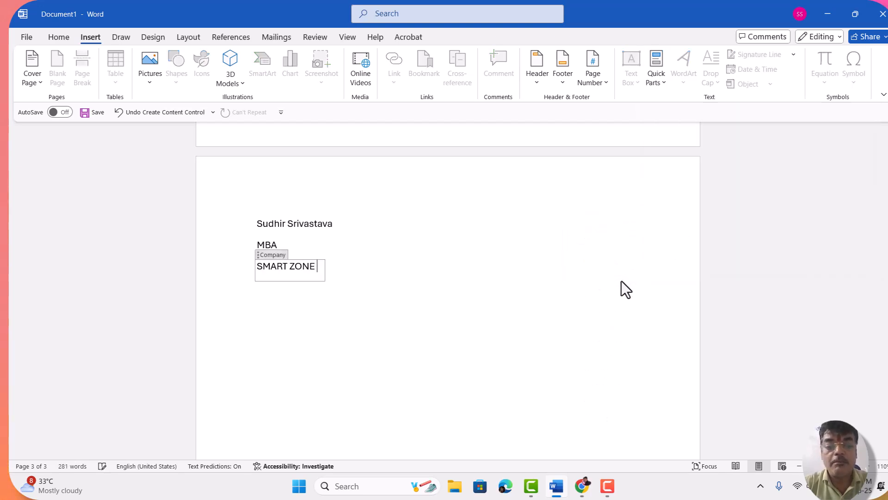
{"action": "key", "text": "BackSpace"}
{"action": "key", "text": "BackSpace"}
{"action": "key", "text": "BackSpace"}
{"action": "key", "text": "BackSpace"}
{"action": "key", "text": "BackSpace"}
{"action": "key", "text": "BackSpace"}
{"action": "key", "text": "BackSpace"}
{"action": "key", "text": "BackSpace"}
{"action": "key", "text": "BackSpace"}
{"action": "key", "text": "BackSpace"}
{"action": "key", "text": "BackSpace"}
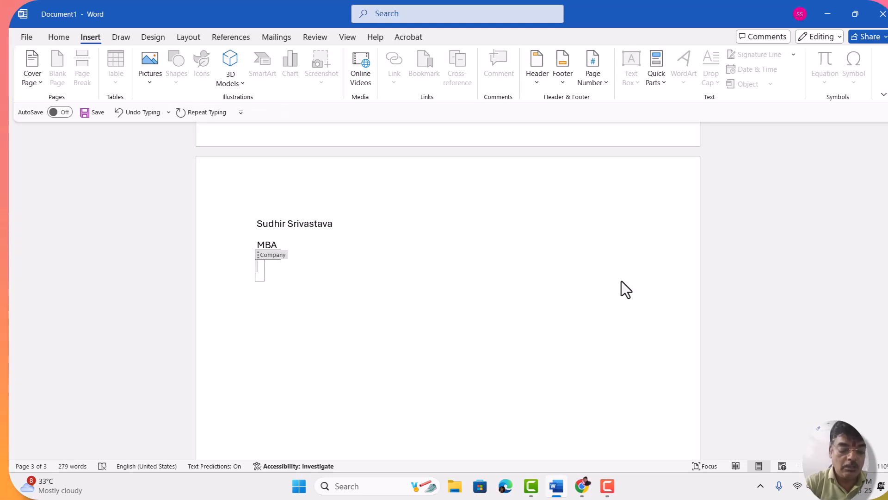
{"action": "type", "text": "SM"}
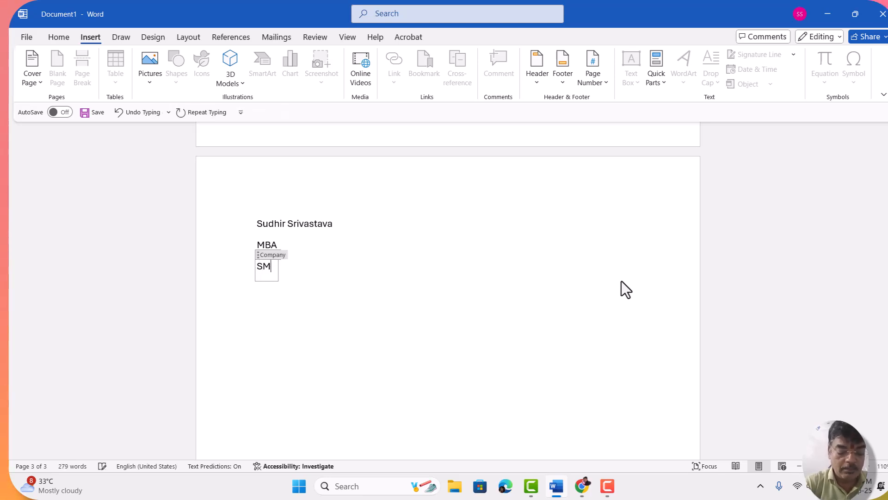
{"action": "type", "text": "ART ZONE "}
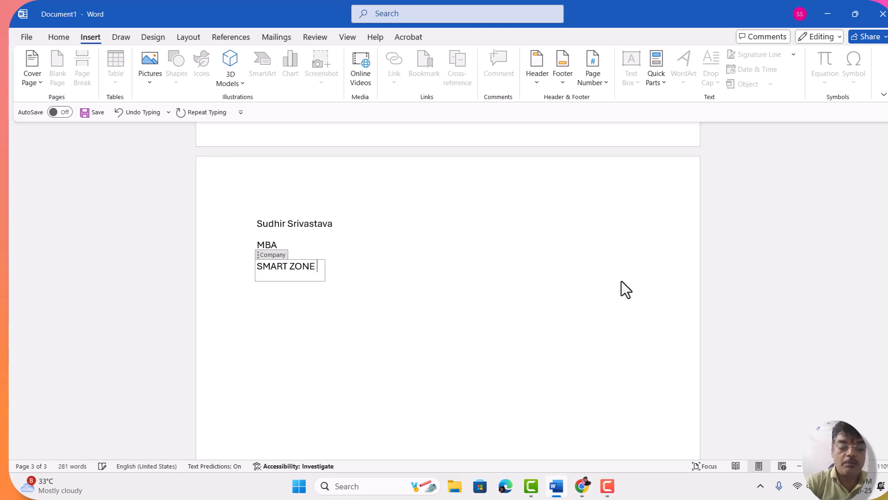
{"action": "type", "text": "EVENT H"}
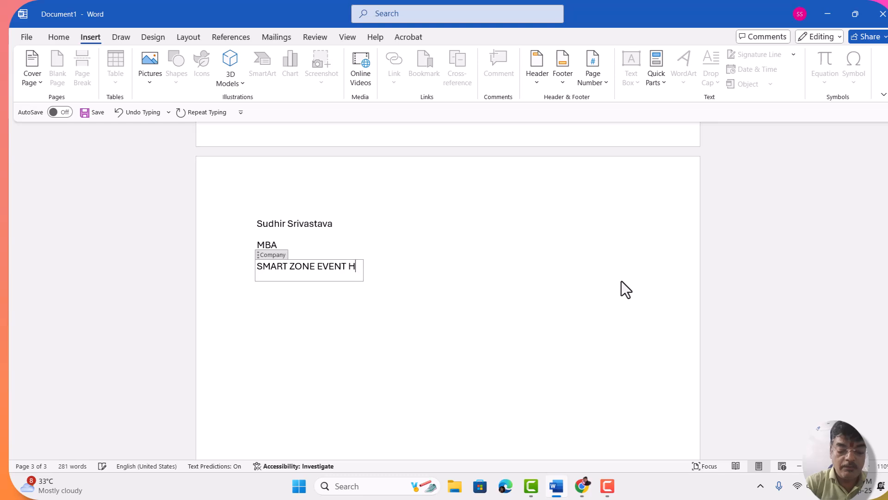
{"action": "type", "text": "UNT"}
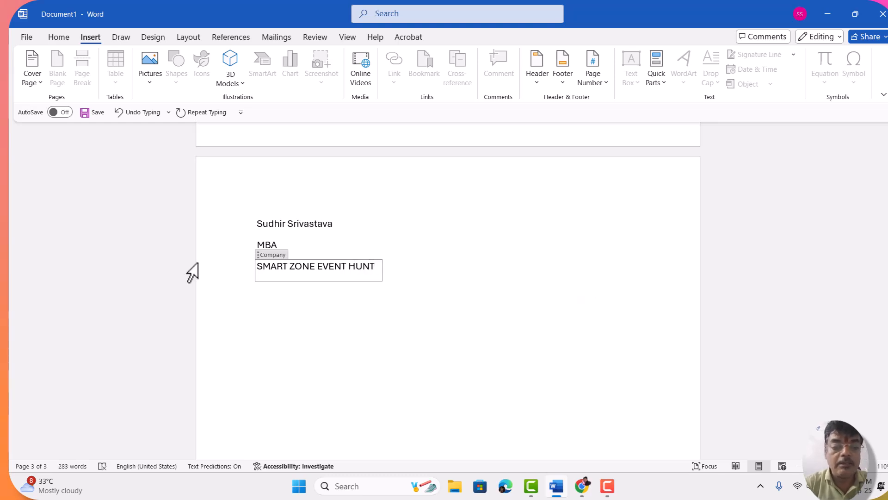
{"action": "left_click", "coordinate": [261, 286]}
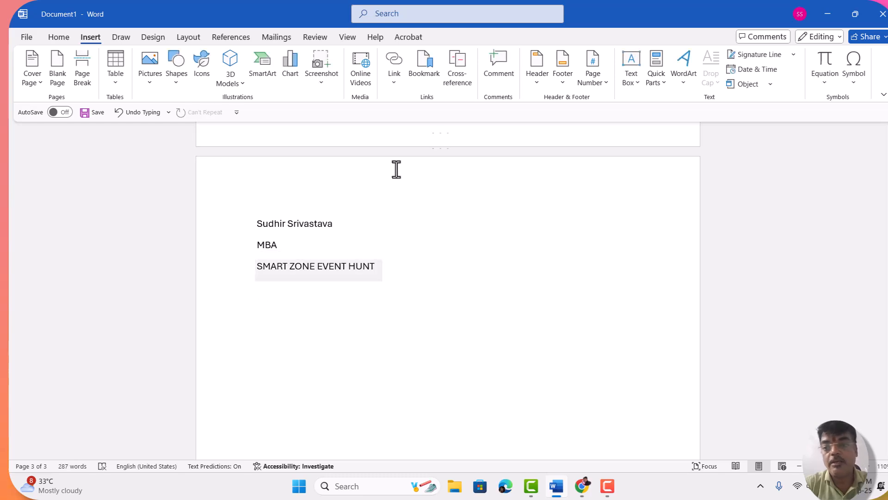
Step: Insert the Company E-mail document property below the company name and clear its existing address
{"action": "left_click", "coordinate": [664, 82]}
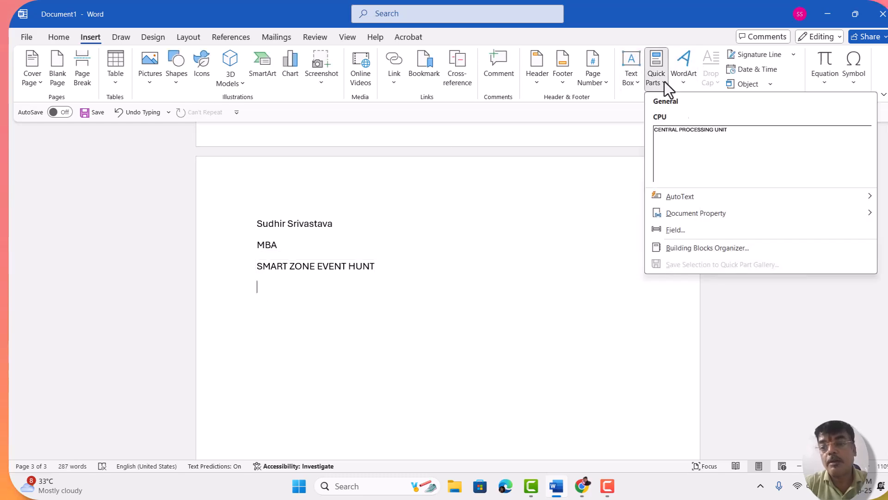
{"action": "mouse_move", "coordinate": [677, 214]}
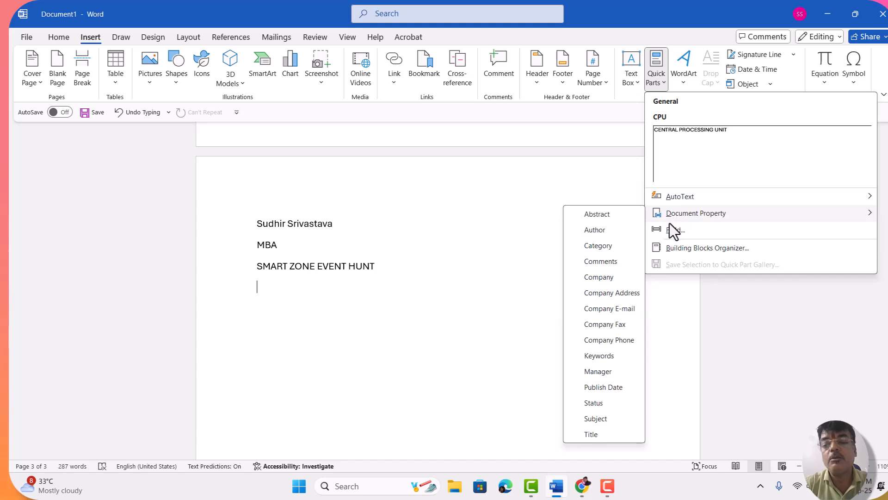
{"action": "left_click", "coordinate": [624, 314]}
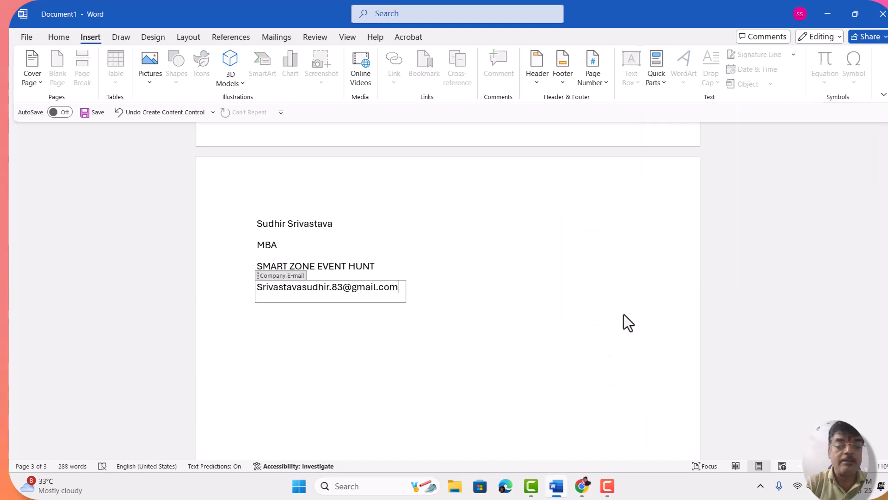
{"action": "key", "text": "BackSpace"}
{"action": "key", "text": "BackSpace"}
{"action": "key", "text": "BackSpace"}
{"action": "key", "text": "BackSpace"}
{"action": "key", "text": "BackSpace"}
{"action": "key", "text": "BackSpace"}
{"action": "key", "text": "BackSpace"}
{"action": "key", "text": "BackSpace"}
{"action": "key", "text": "BackSpace"}
{"action": "key", "text": "BackSpace"}
{"action": "key", "text": "BackSpace"}
{"action": "key", "text": "BackSpace"}
{"action": "key", "text": "BackSpace"}
{"action": "key", "text": "BackSpace"}
{"action": "key", "text": "BackSpace"}
{"action": "key", "text": "BackSpace"}
{"action": "key", "text": "BackSpace"}
{"action": "key", "text": "BackSpace"}
{"action": "key", "text": "BackSpace"}
{"action": "key", "text": "BackSpace"}
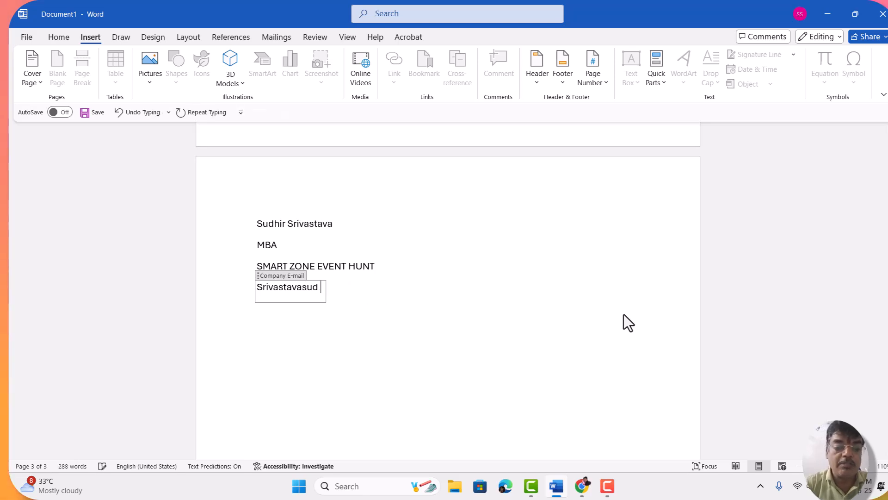
{"action": "key", "text": "BackSpace"}
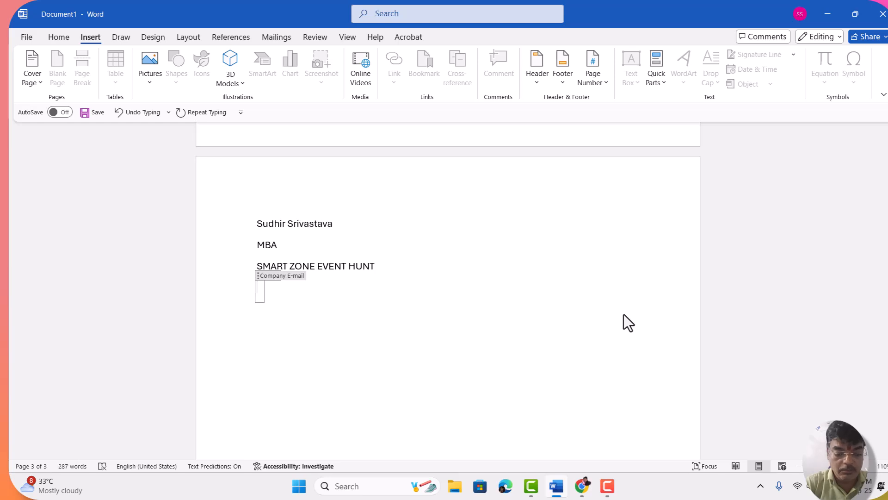
Step: Enter the company's new e-mail address in the empty Company E-mail property
{"action": "type", "text": "TE"}
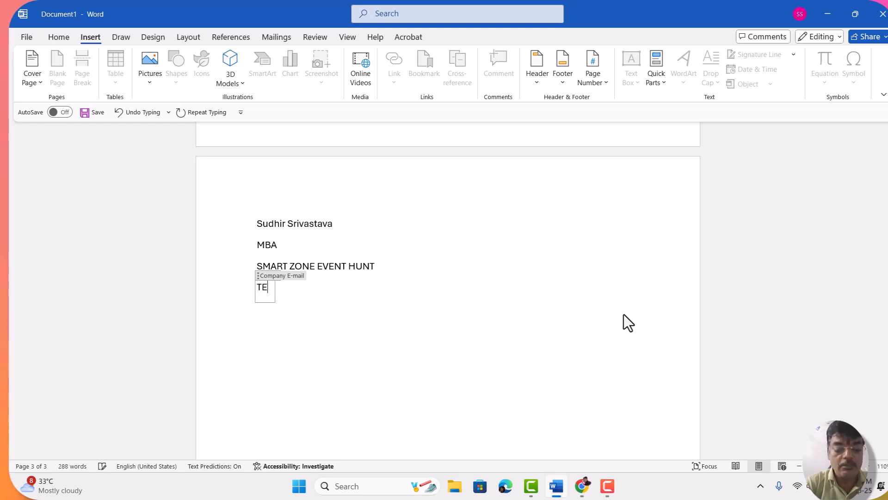
{"action": "key", "text": "BackSpace"}
{"action": "key", "text": "BackSpace"}
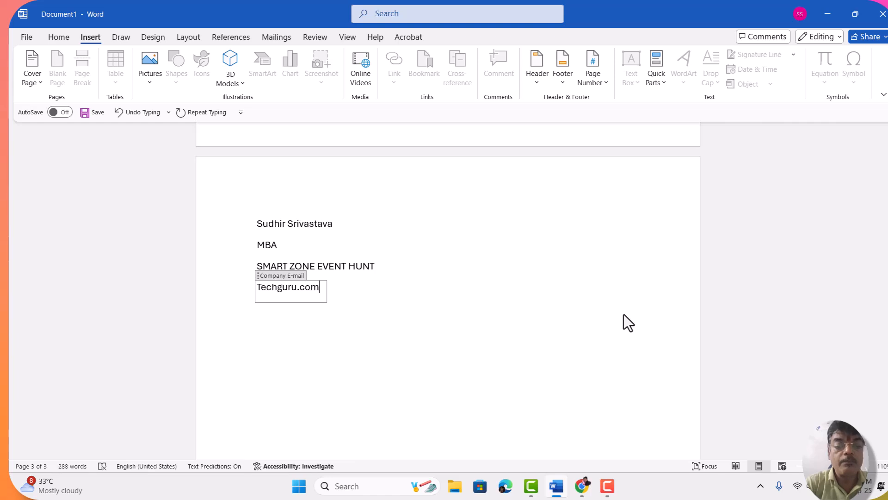
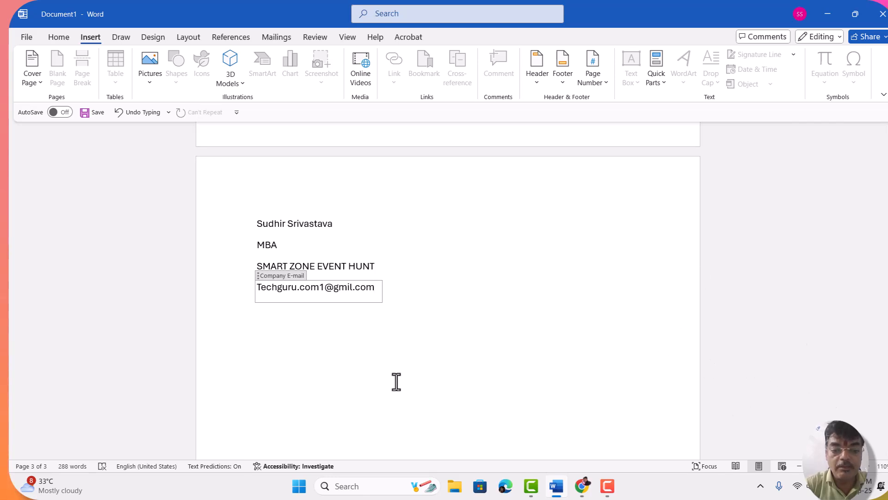
Step: Leave the Company E-mail property and place the cursor on the empty line below it
{"action": "left_click", "coordinate": [262, 312]}
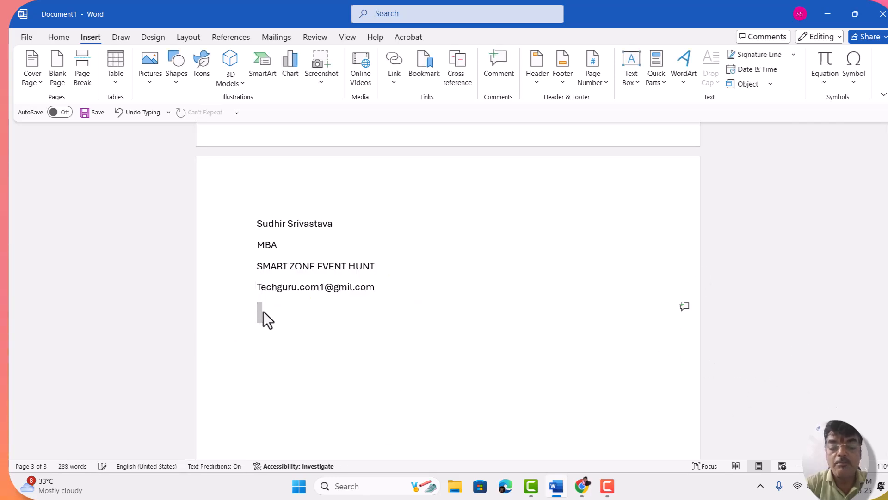
{"action": "left_click", "coordinate": [659, 73]}
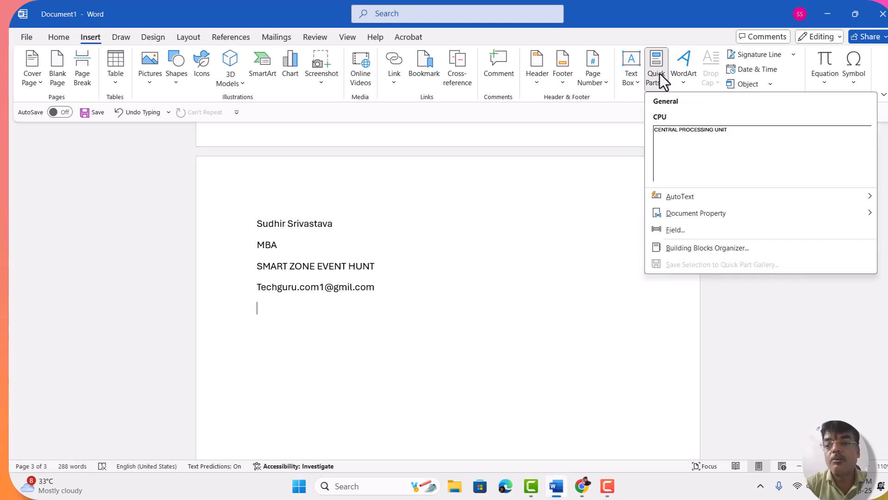
{"action": "left_click", "coordinate": [716, 250]}
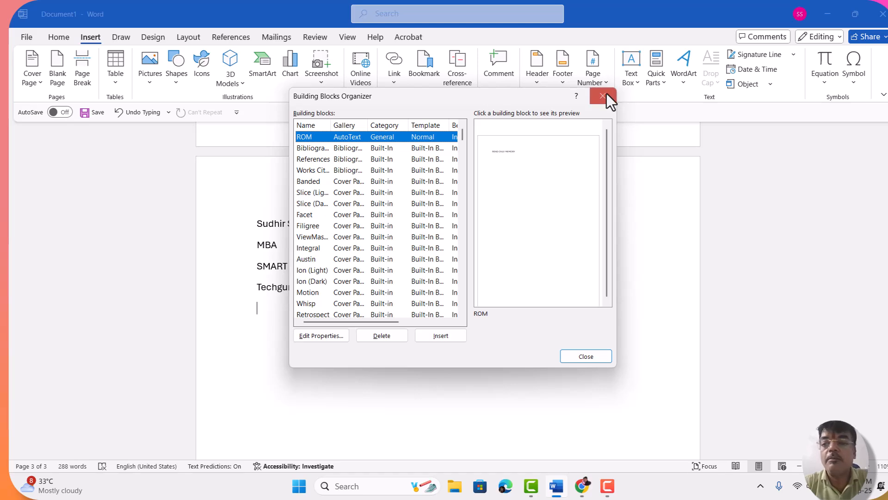
{"action": "left_click", "coordinate": [605, 96]}
Step: Insert the Company Phone document property below the e-mail line and enter the company's phone number
{"action": "left_click", "coordinate": [656, 81]}
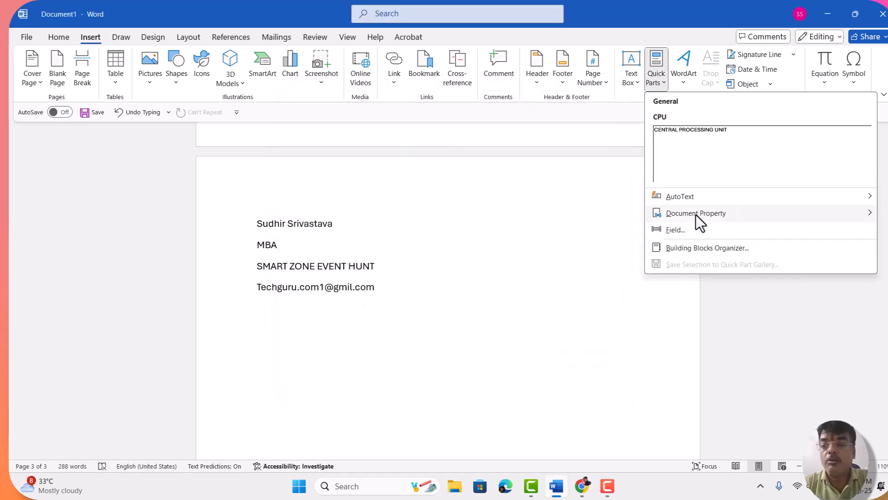
{"action": "mouse_move", "coordinate": [696, 212]}
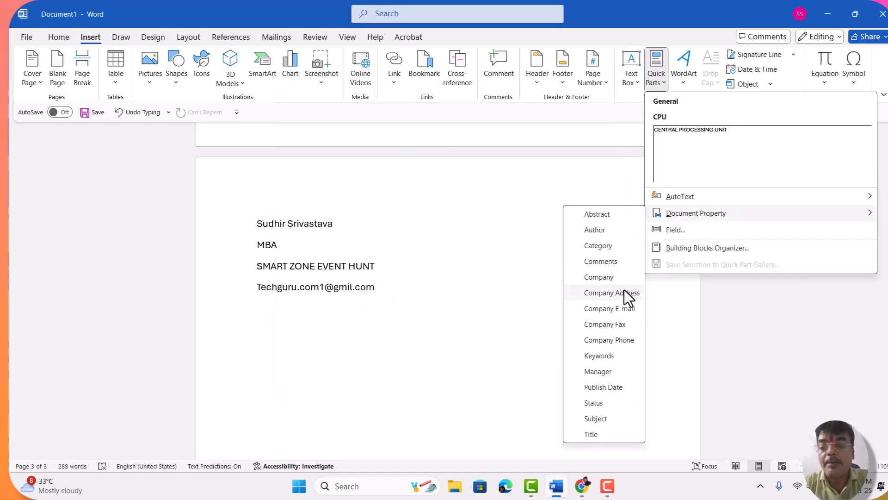
{"action": "left_click", "coordinate": [621, 343]}
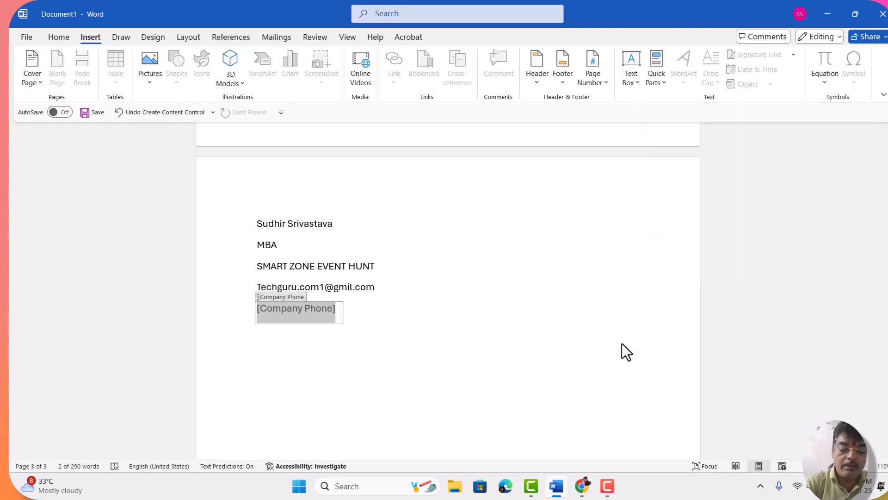
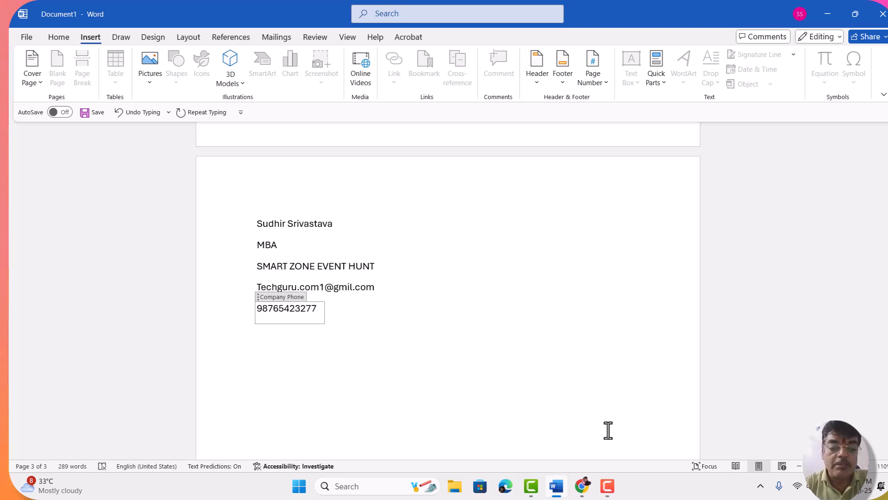
Step: Insert the Manager document property below the phone number and enter the manager's full name in capitals
{"action": "left_click", "coordinate": [336, 311]}
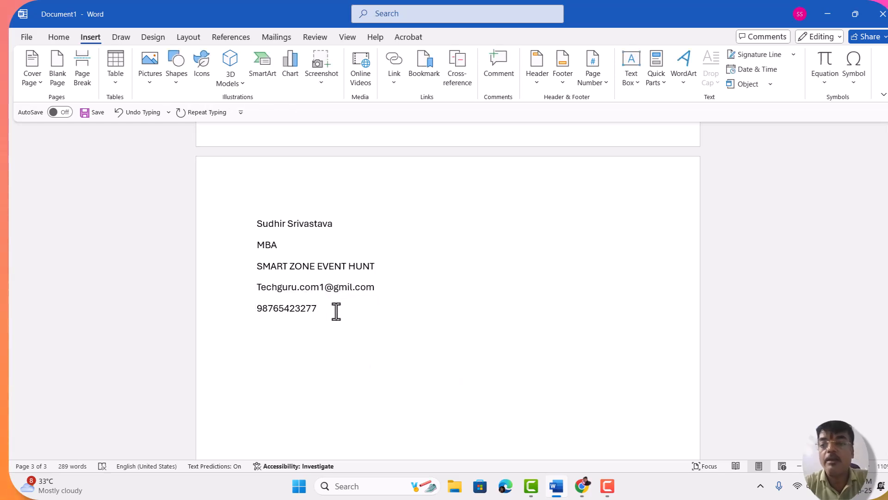
{"action": "left_click", "coordinate": [659, 82]}
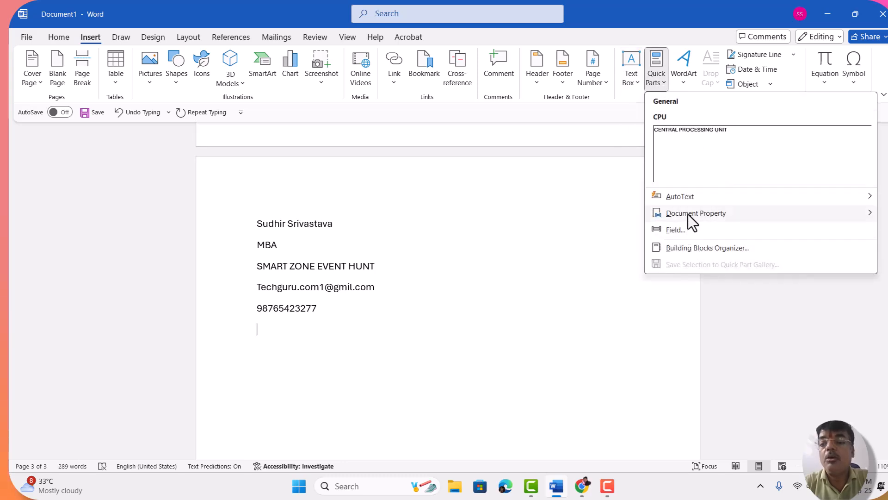
{"action": "mouse_move", "coordinate": [687, 213]}
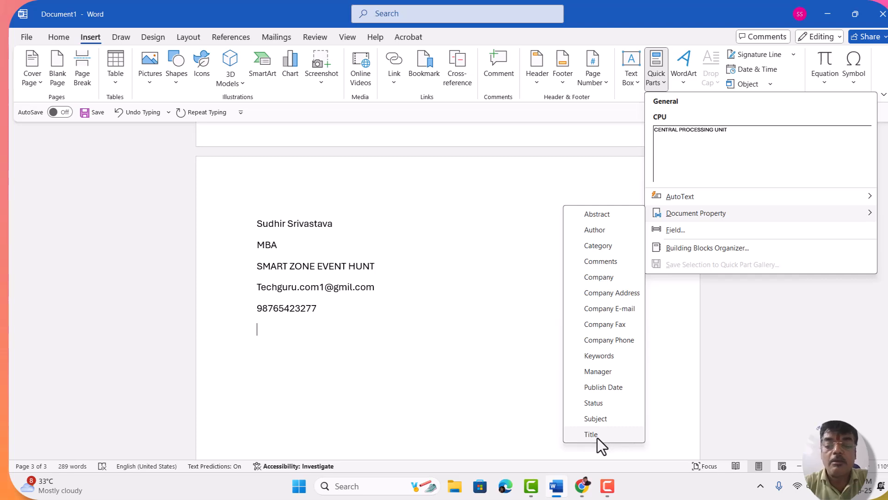
{"action": "left_click", "coordinate": [604, 374]}
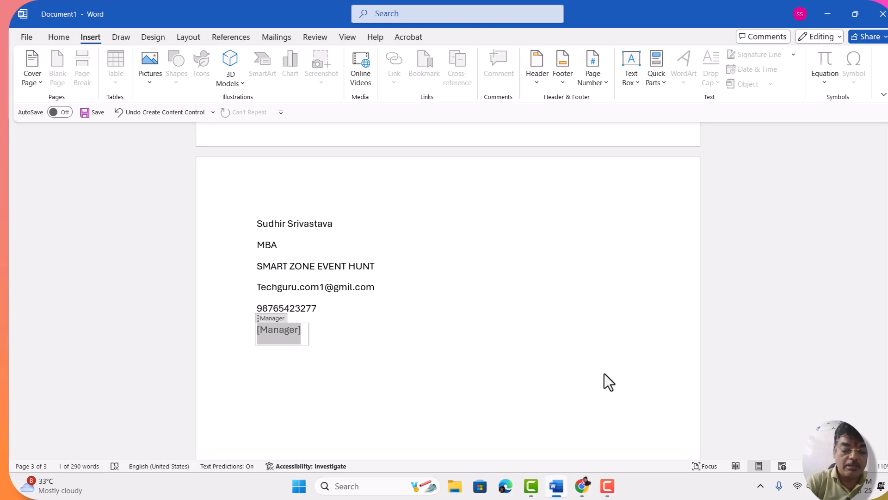
{"action": "type", "text": "r"}
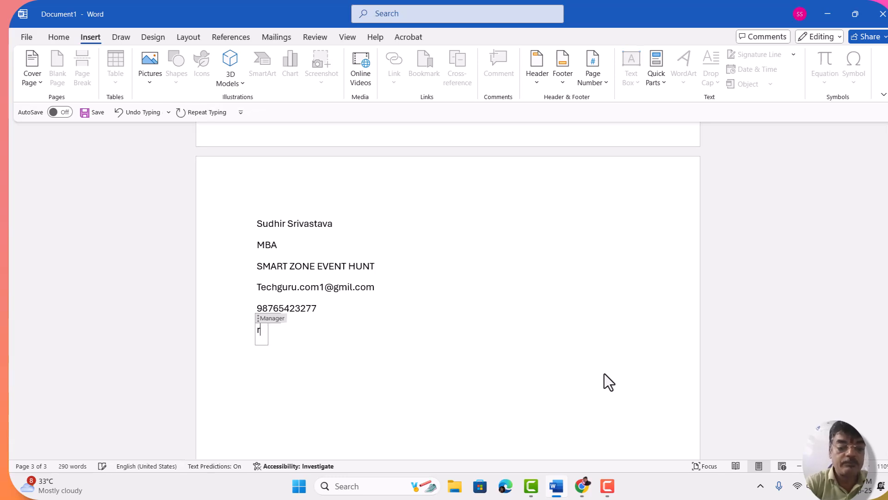
{"action": "key", "text": "BackSpace"}
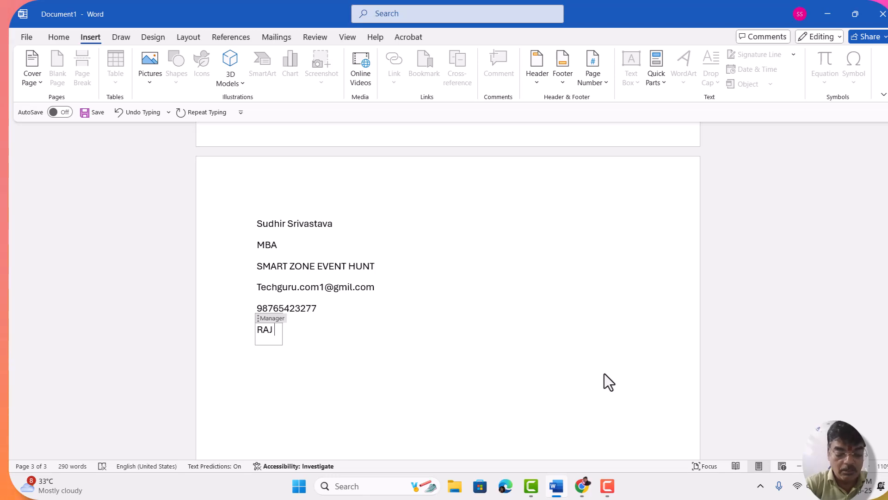
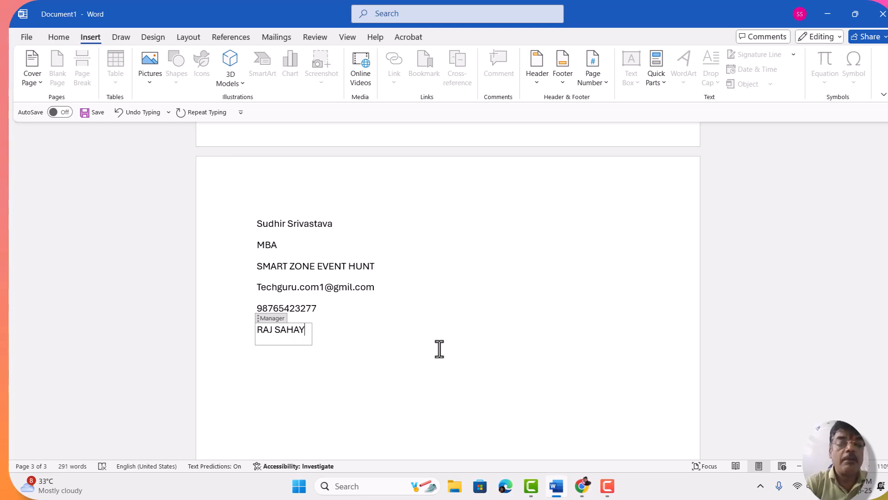
Step: Add the prefix "Mr." before the manager's name and start a new line below the Manager property
{"action": "left_click", "coordinate": [258, 330]}
{"action": "type", "text": "Mr."}
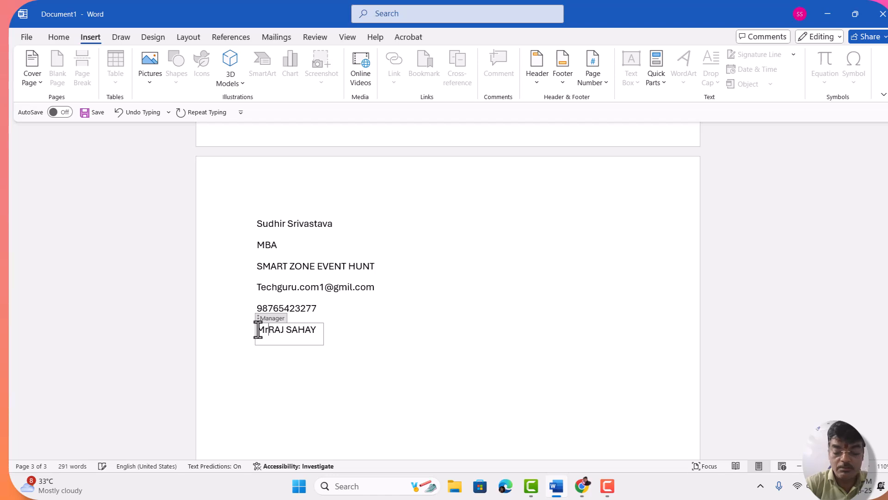
{"action": "double_click", "coordinate": [352, 334]}
{"action": "key", "text": "ctrl+z"}
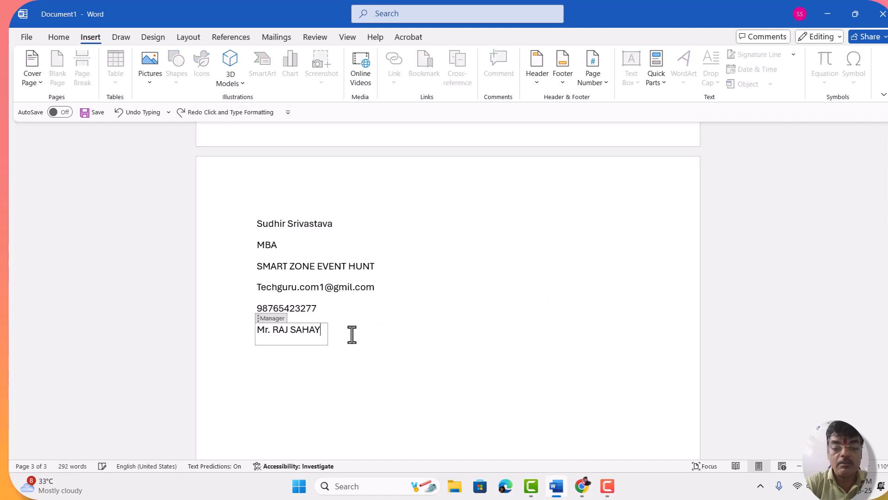
{"action": "key", "text": "ctrl+y"}
{"action": "double_click", "coordinate": [352, 334]}
{"action": "key", "text": "Return"}
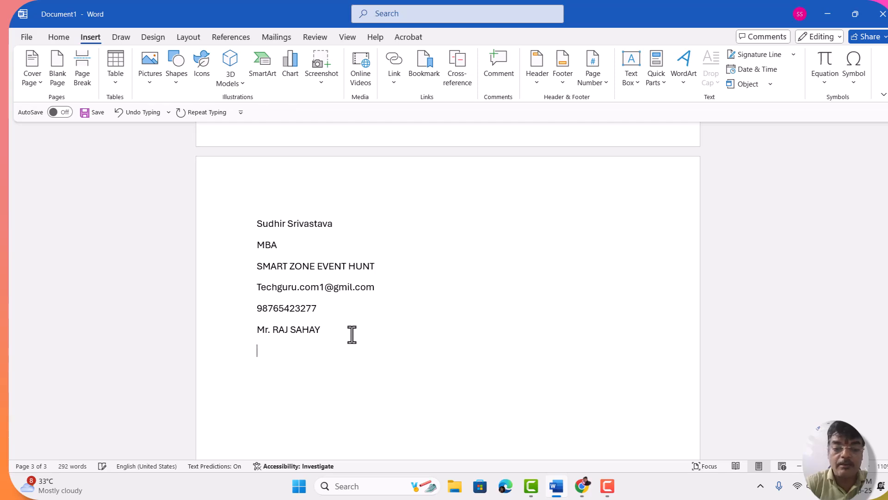
Step: Insert the Title document property below the manager line and set its text to GSHOOT
{"action": "left_click", "coordinate": [656, 79]}
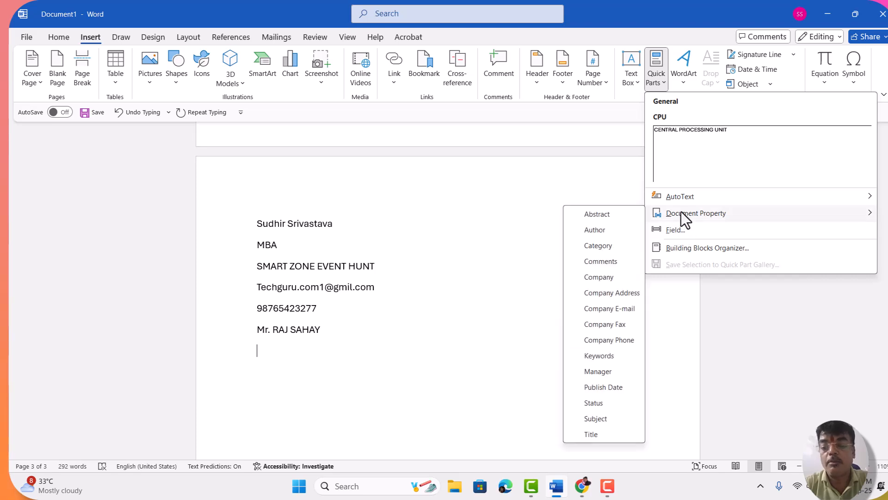
{"action": "left_click", "coordinate": [584, 433]}
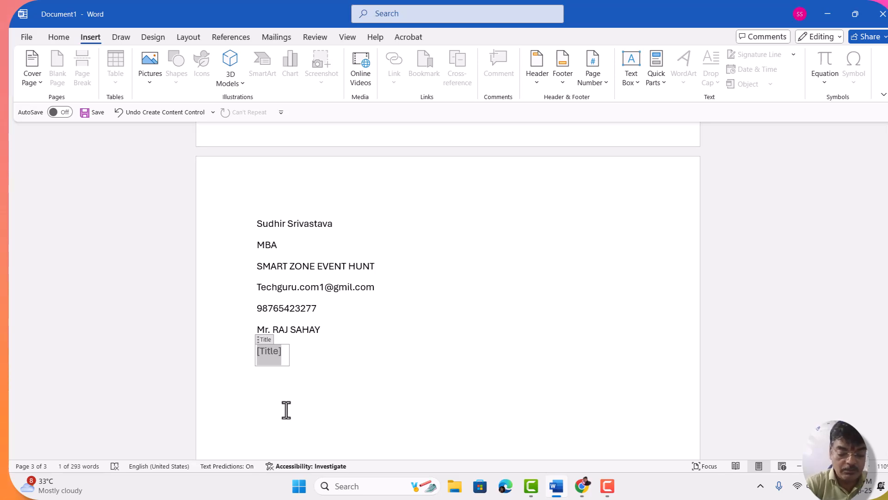
{"action": "type", "text": "gs"}
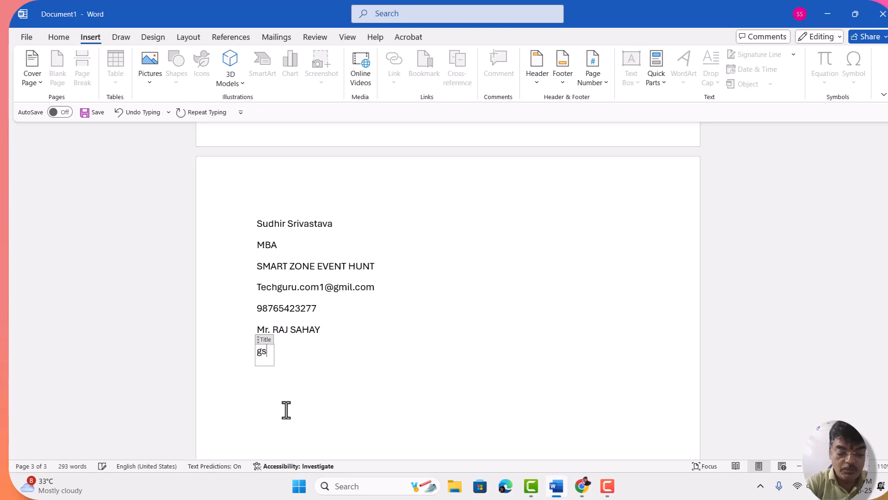
{"action": "type", "text": "hoot"}
{"action": "key", "text": "BackSpace"}
{"action": "key", "text": "BackSpace"}
{"action": "key", "text": "BackSpace"}
{"action": "key", "text": "BackSpace"}
{"action": "key", "text": "BackSpace"}
{"action": "key", "text": "BackSpace"}
{"action": "type", "text": "GSHOOT"}
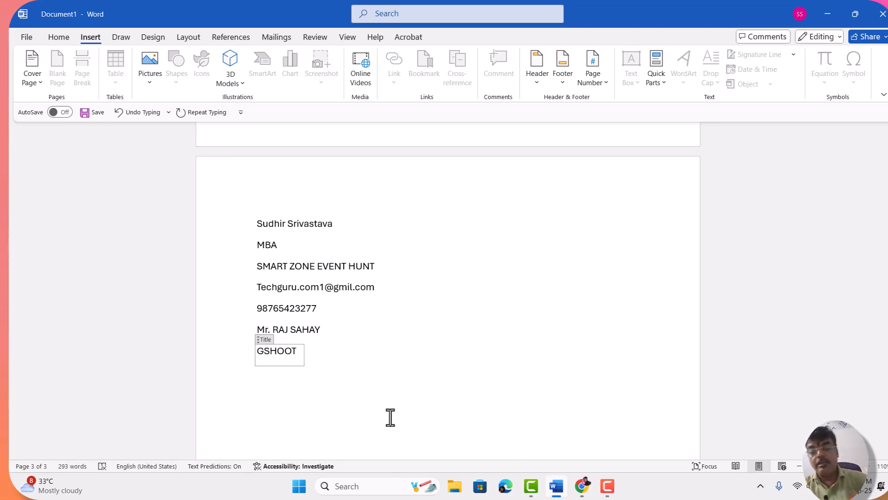
Step: Insert a page break after the list of document properties to start a new page
{"action": "left_click", "coordinate": [372, 395]}
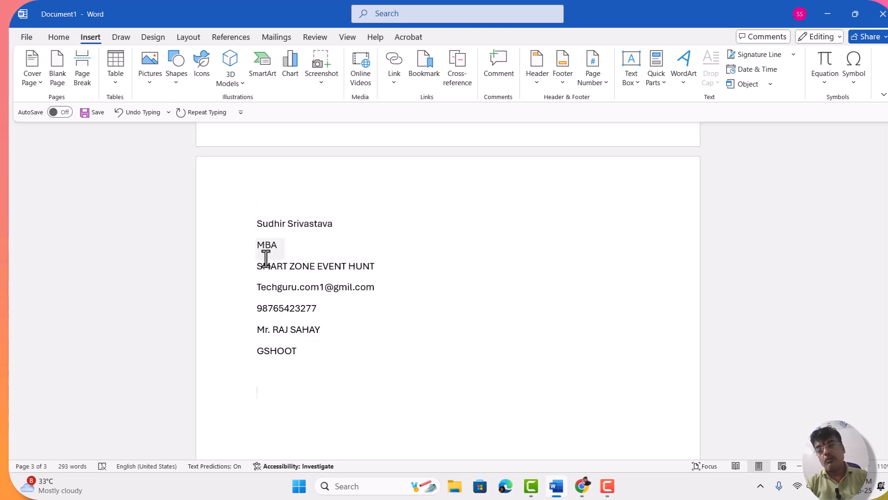
{"action": "left_click", "coordinate": [333, 356]}
{"action": "scroll", "coordinate": [333, 355], "scroll_direction": "down", "scroll_amount": 8}
{"action": "left_click", "coordinate": [333, 355]}
{"action": "key", "text": "ctrl+Return"}
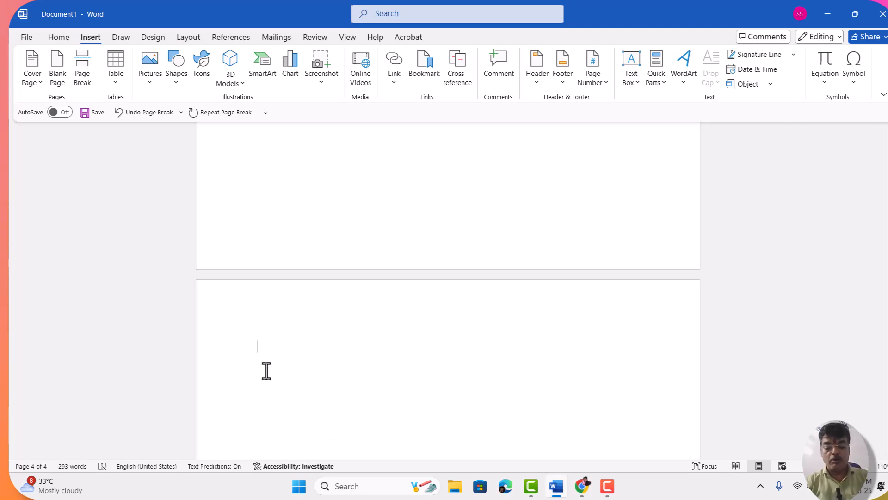
Step: Generate sample paragraphs on the new page with the formula =RAND()
{"action": "type", "text": "="}
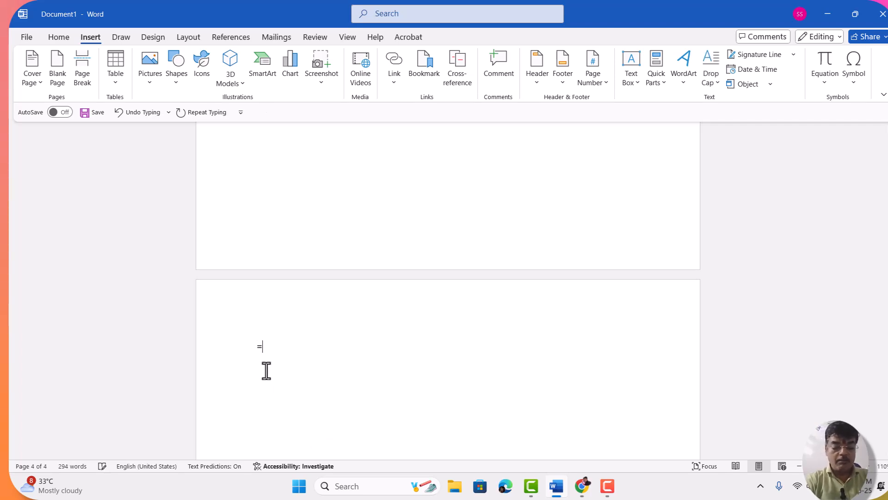
{"action": "type", "text": "RAND()"}
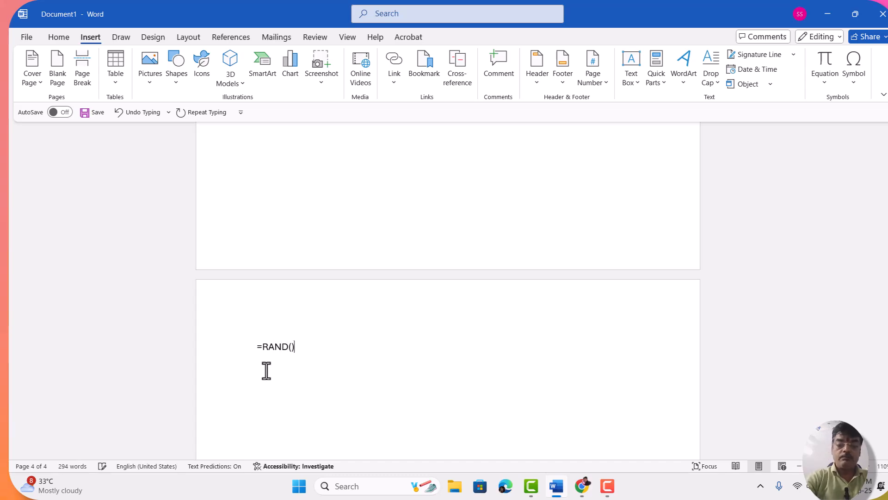
{"action": "key", "text": "Return"}
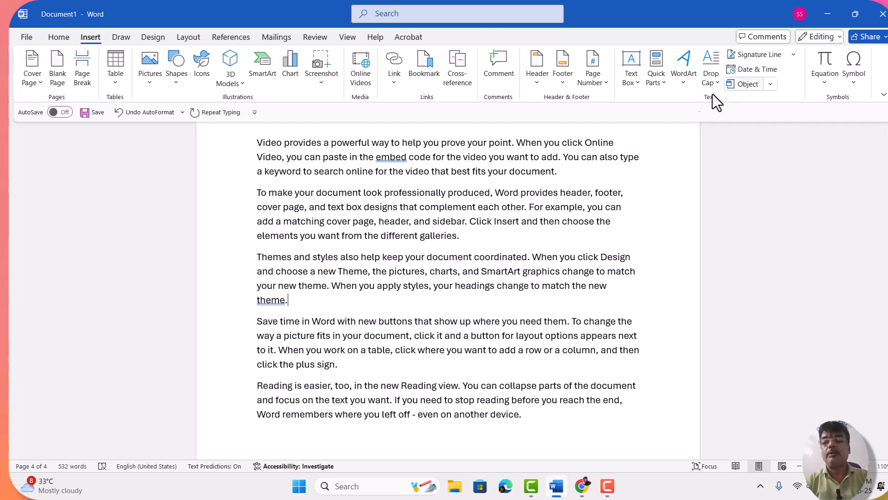
Step: Insert the Company document property at the end of the paragraph about themes and styles
{"action": "left_click", "coordinate": [661, 77]}
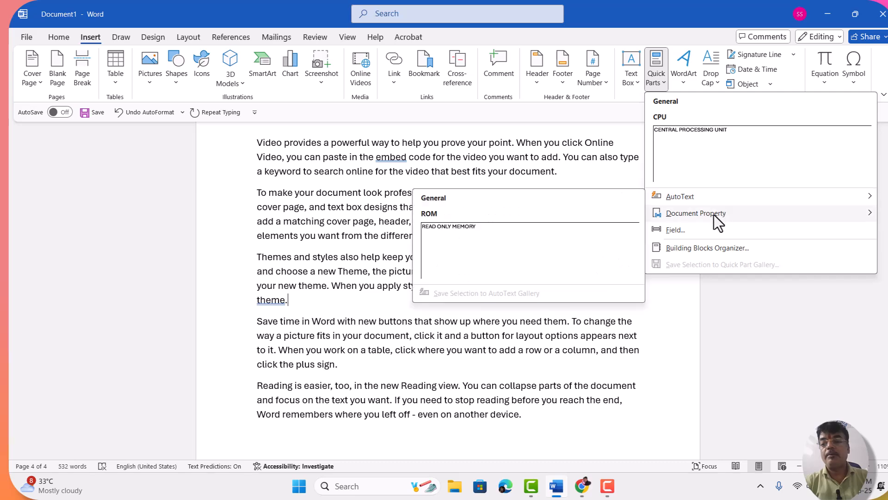
{"action": "mouse_move", "coordinate": [707, 214]}
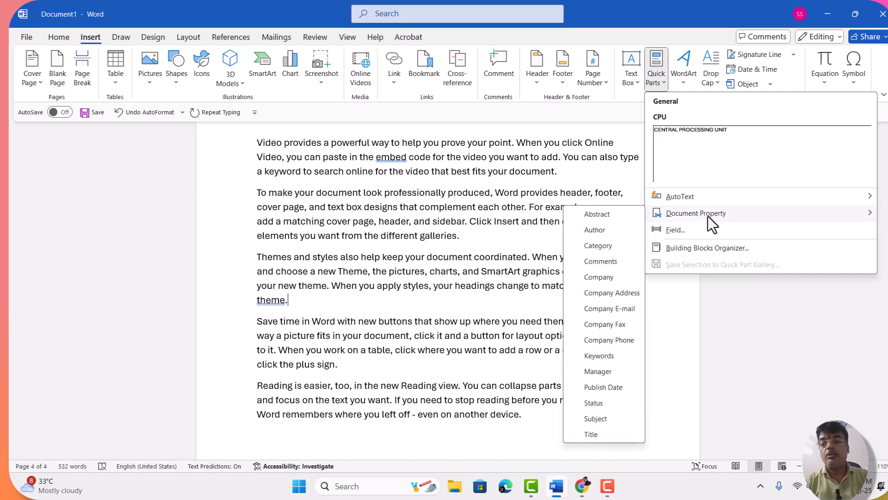
{"action": "left_click", "coordinate": [609, 279]}
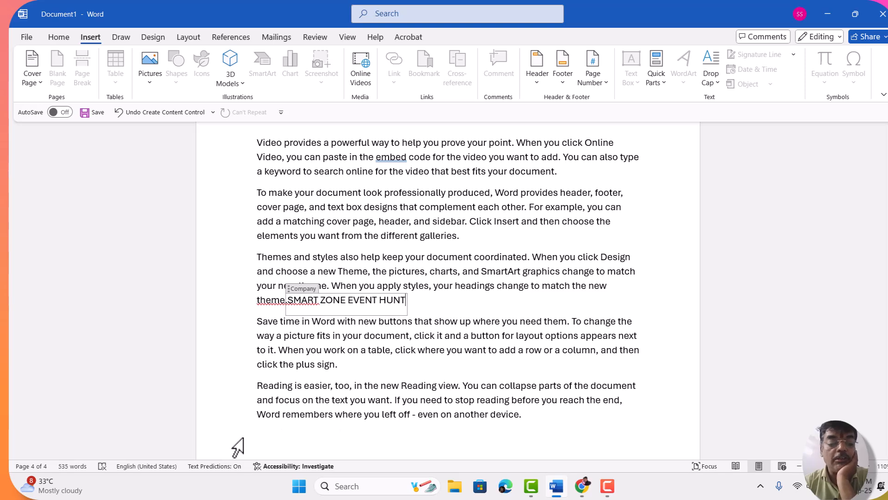
Step: Insert the Author document property on the empty line below the last sample paragraph
{"action": "left_click", "coordinate": [258, 430]}
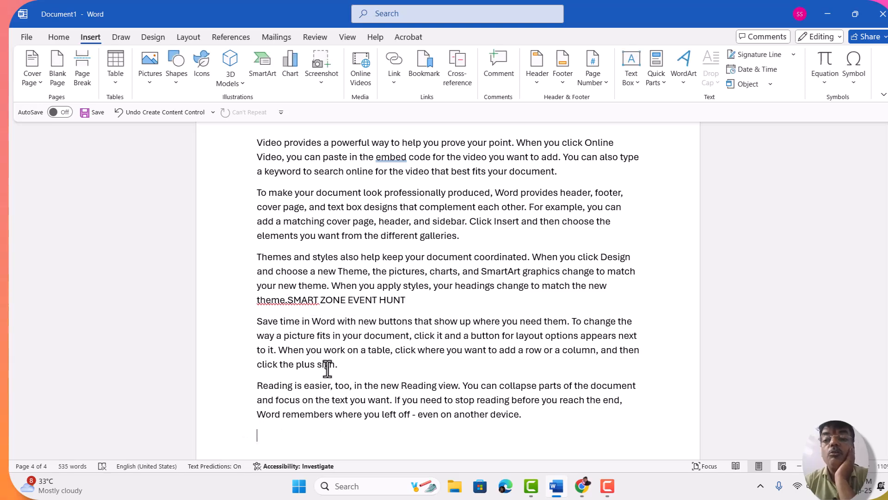
{"action": "left_click", "coordinate": [662, 82]}
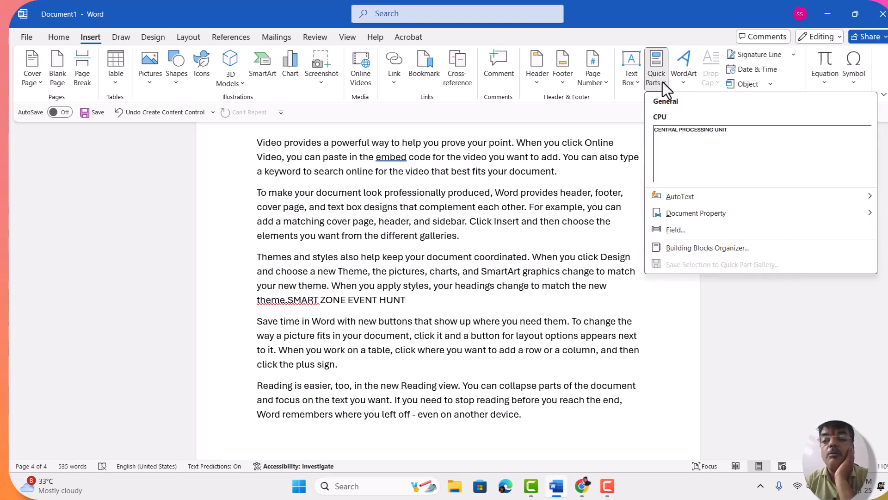
{"action": "mouse_move", "coordinate": [680, 212]}
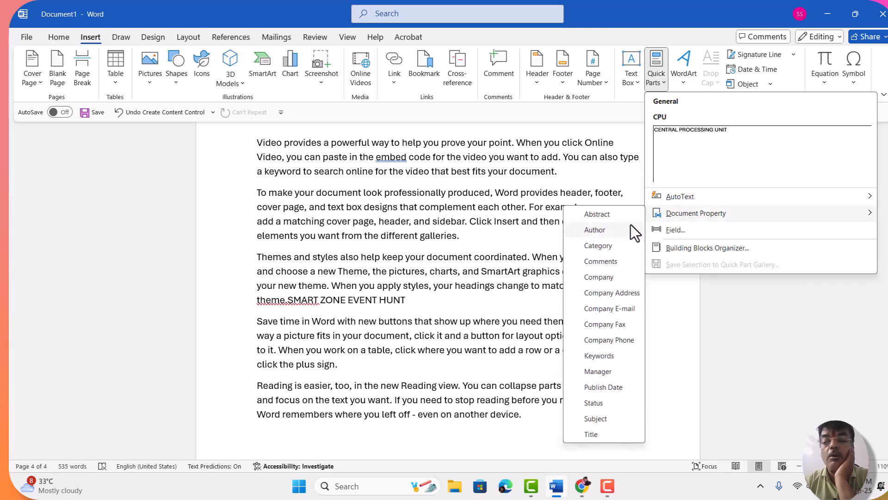
{"action": "left_click", "coordinate": [607, 229]}
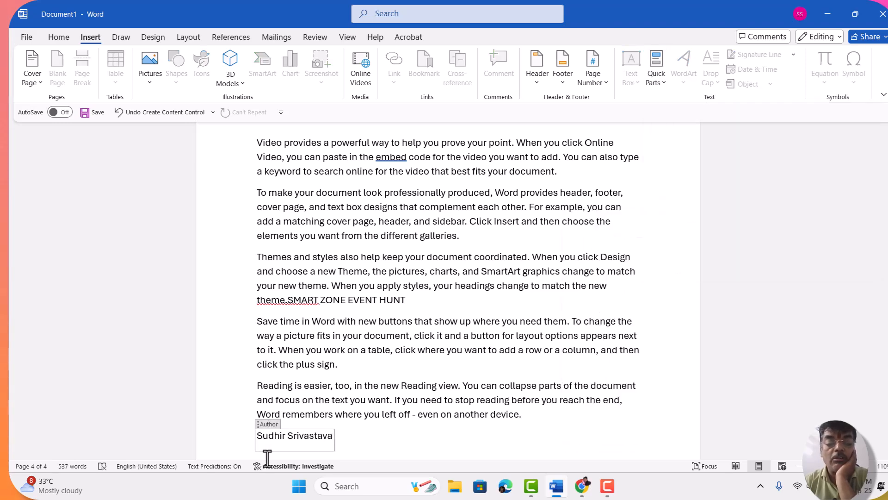
Step: Insert the Category document property at the end of the paragraph about Reading view
{"action": "left_click", "coordinate": [344, 364]}
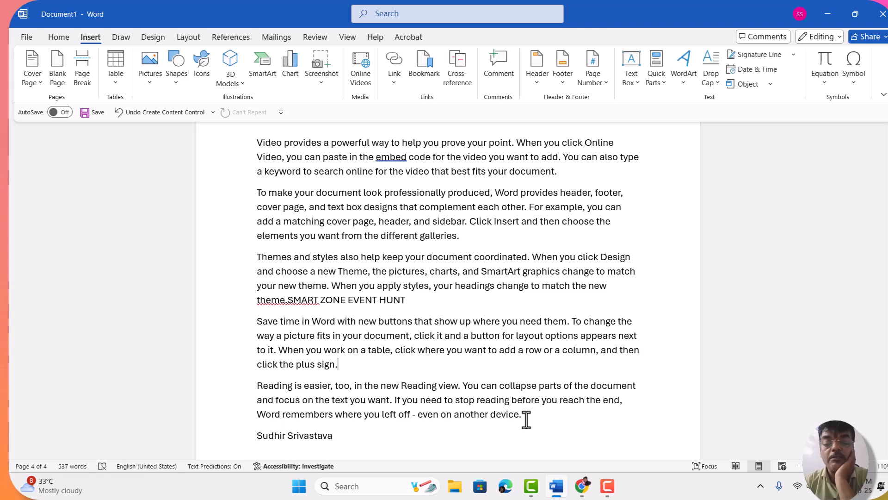
{"action": "left_click", "coordinate": [658, 79]}
{"action": "mouse_move", "coordinate": [690, 212]}
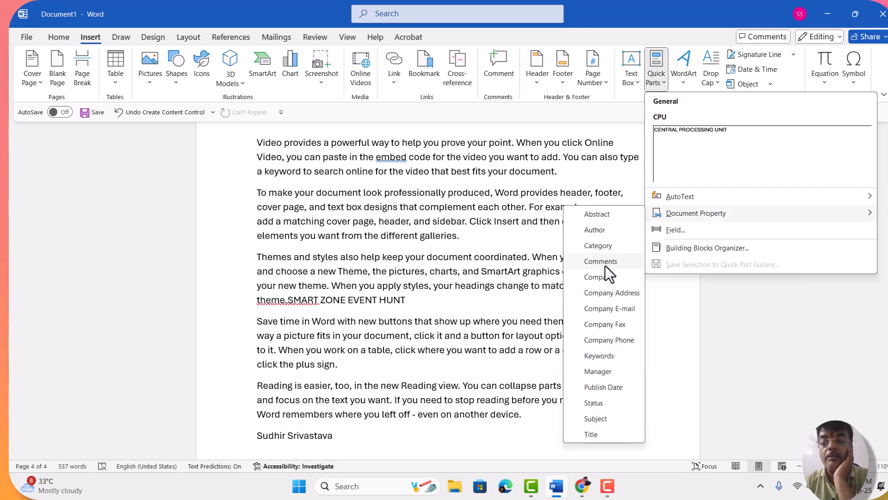
{"action": "left_click", "coordinate": [599, 246]}
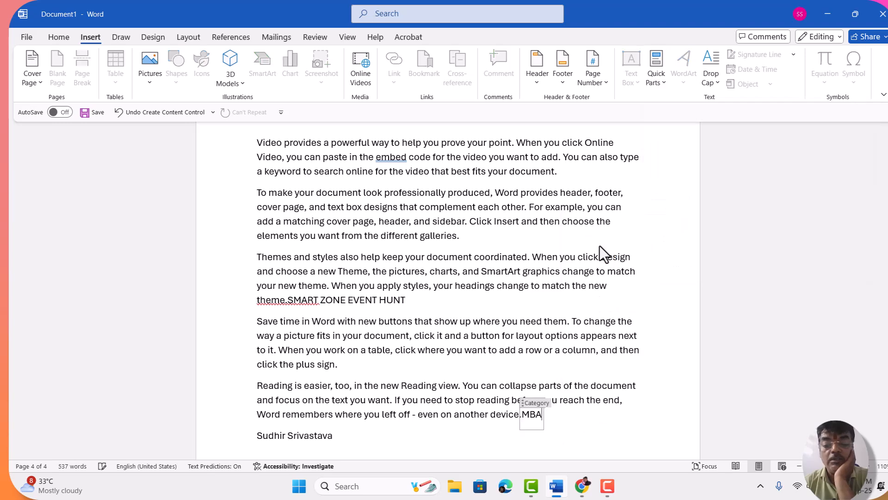
Step: Insert the Title document property at the end of the paragraph that ends with "click the plus sign."
{"action": "left_click", "coordinate": [339, 367]}
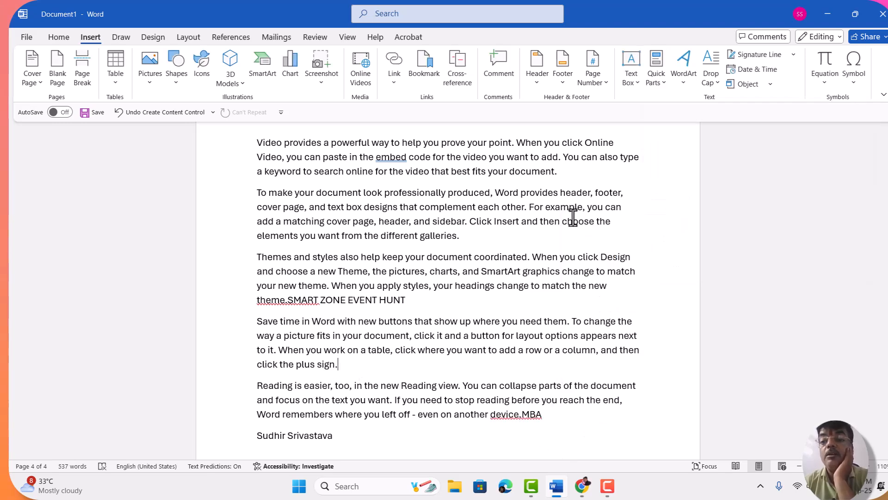
{"action": "left_click", "coordinate": [663, 86]}
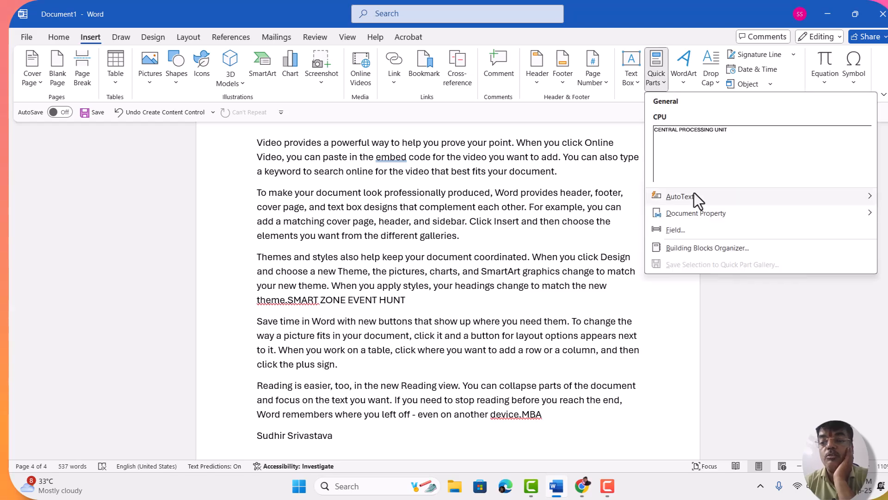
{"action": "mouse_move", "coordinate": [681, 215]}
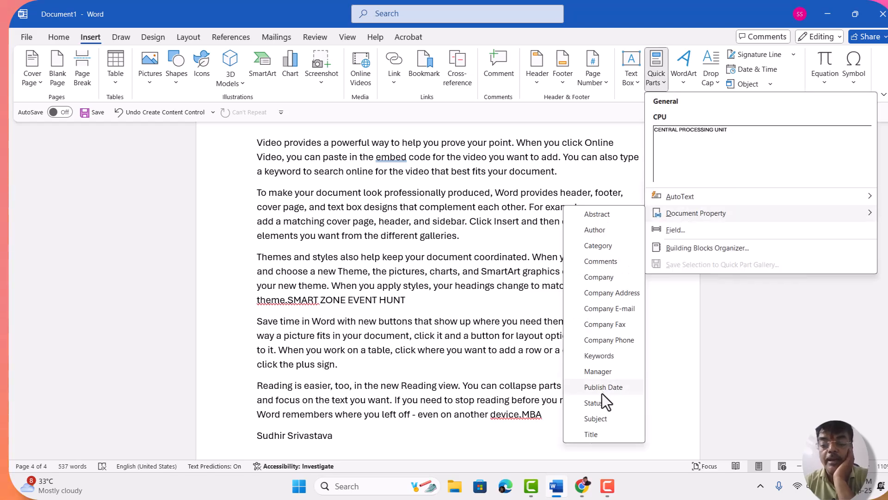
{"action": "left_click", "coordinate": [593, 437]}
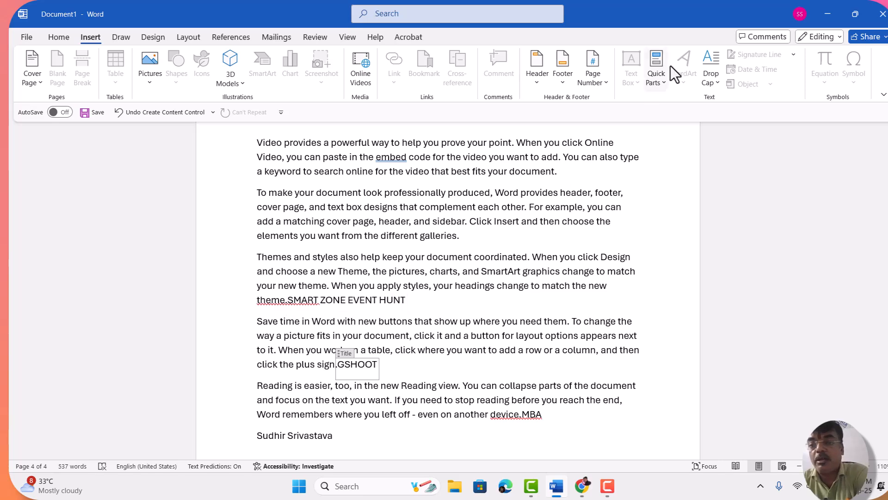
Step: Replace the inserted Title property's content with the saved AutoText entry READ ONLY MEMORY
{"action": "left_click", "coordinate": [660, 84]}
{"action": "mouse_move", "coordinate": [680, 196]}
{"action": "left_click", "coordinate": [526, 270]}
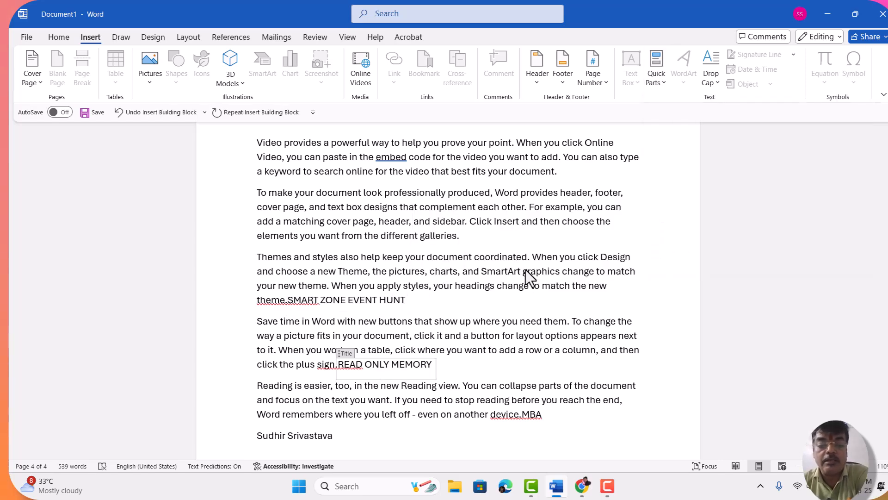
{"action": "left_click", "coordinate": [668, 85]}
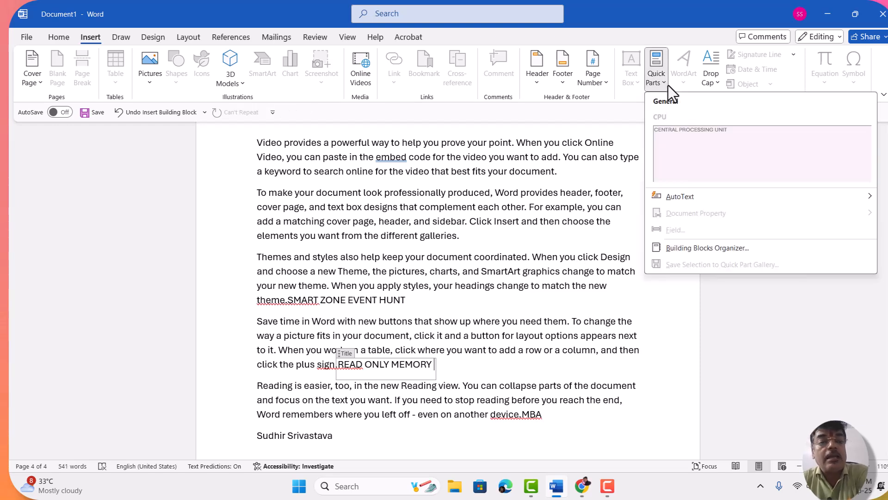
{"action": "left_click", "coordinate": [617, 121]}
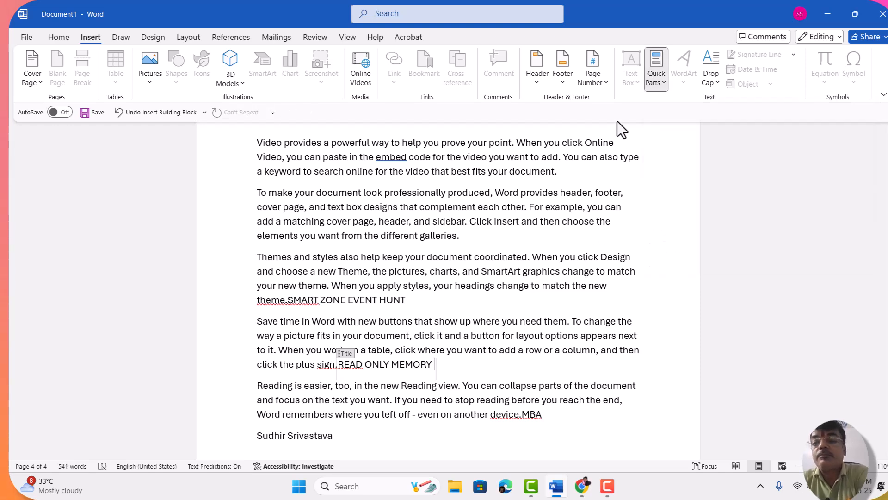
{"action": "left_click", "coordinate": [660, 83]}
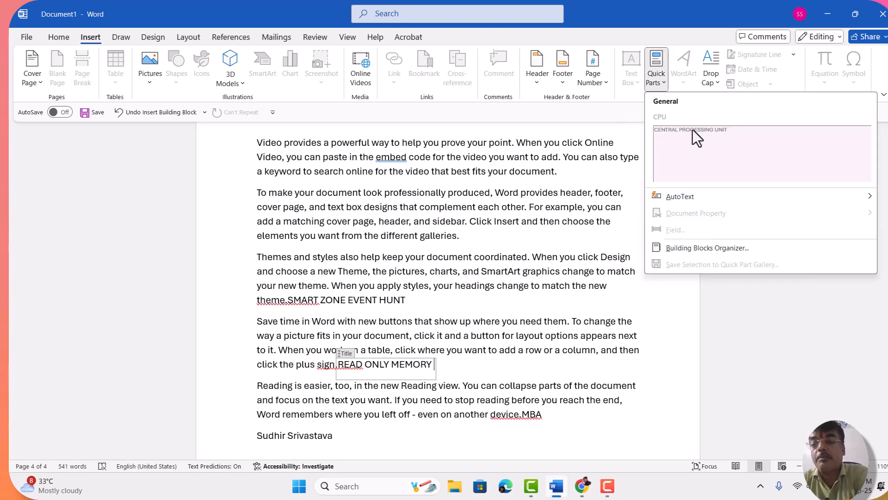
{"action": "left_click", "coordinate": [570, 229]}
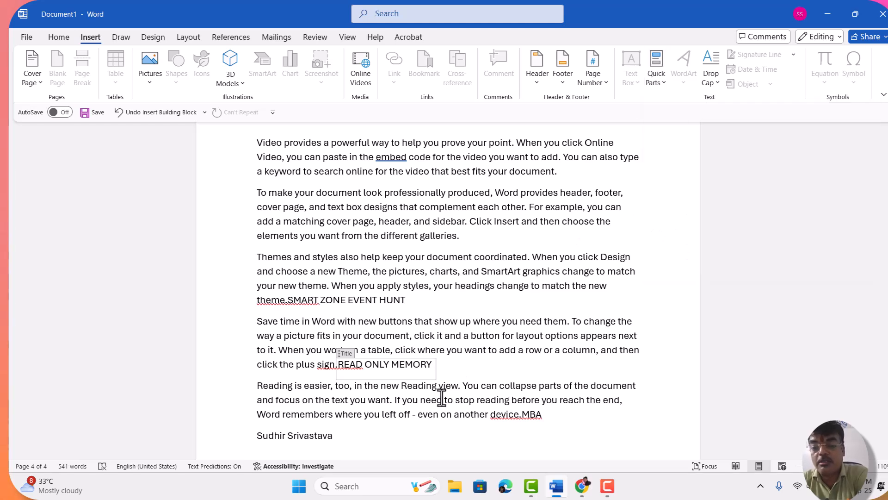
{"action": "scroll", "coordinate": [441, 395], "scroll_direction": "down", "scroll_amount": 4}
{"action": "scroll", "coordinate": [441, 397], "scroll_direction": "up", "scroll_amount": 7}
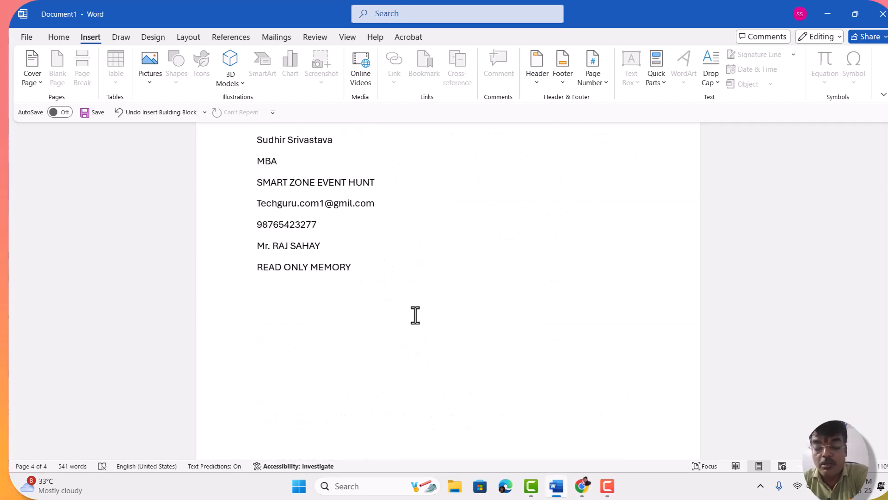
{"action": "scroll", "coordinate": [415, 315], "scroll_direction": "down", "scroll_amount": 1}
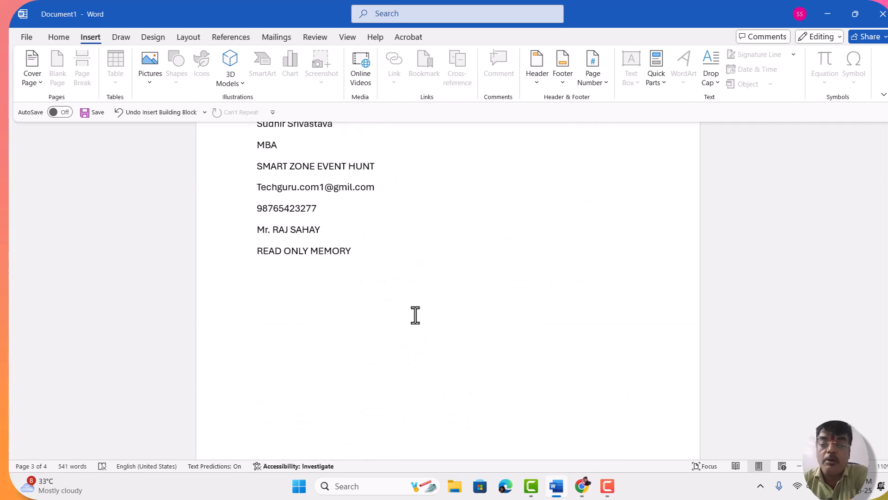